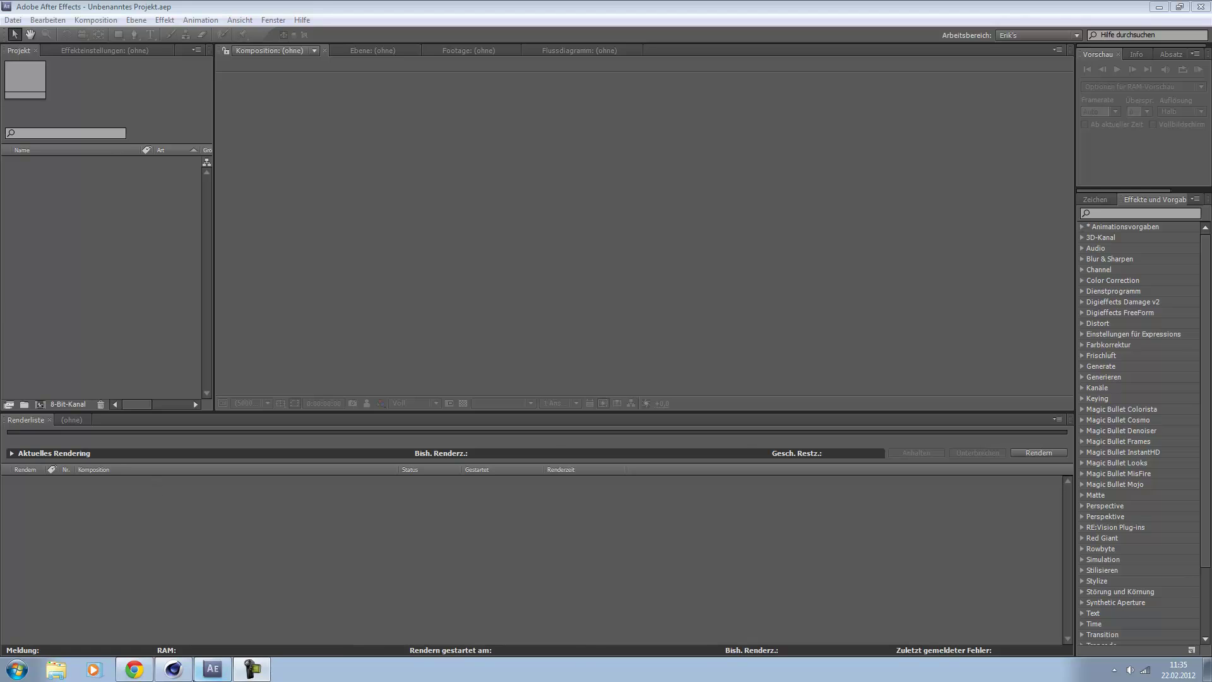
- Close the Cinema 4D render viewer and quit Cinema 4D without saving the scene
click(173, 670)
click(753, 73)
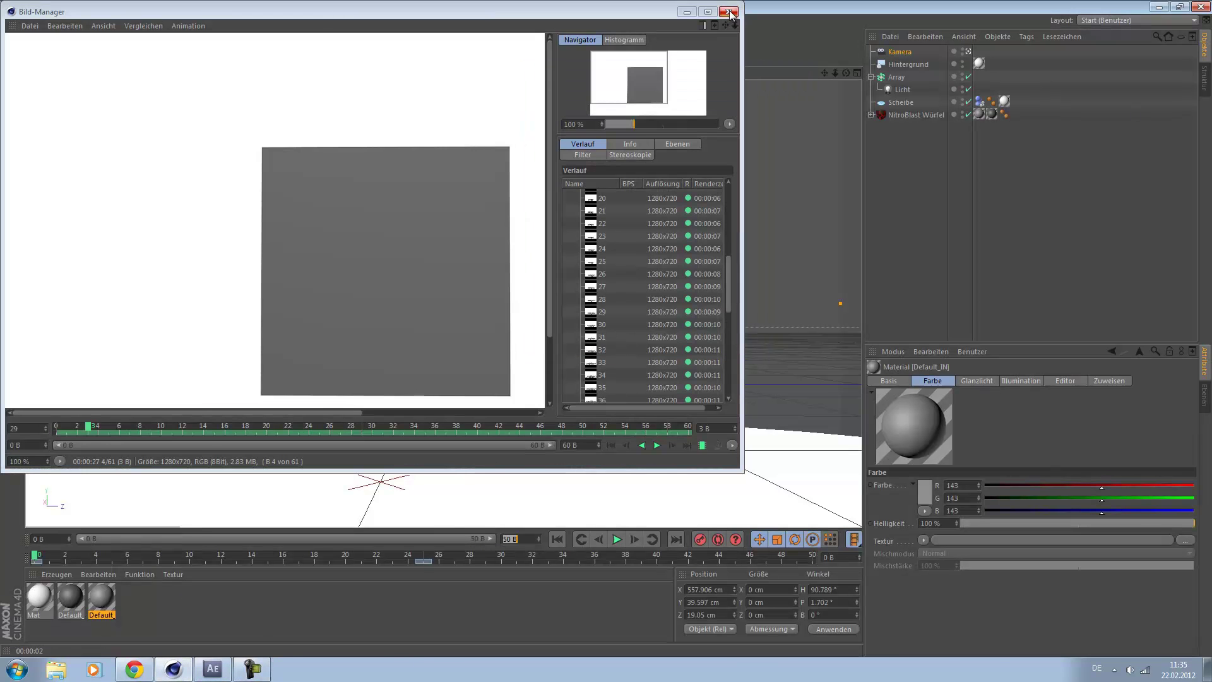
click(732, 13)
click(1203, 7)
click(617, 382)
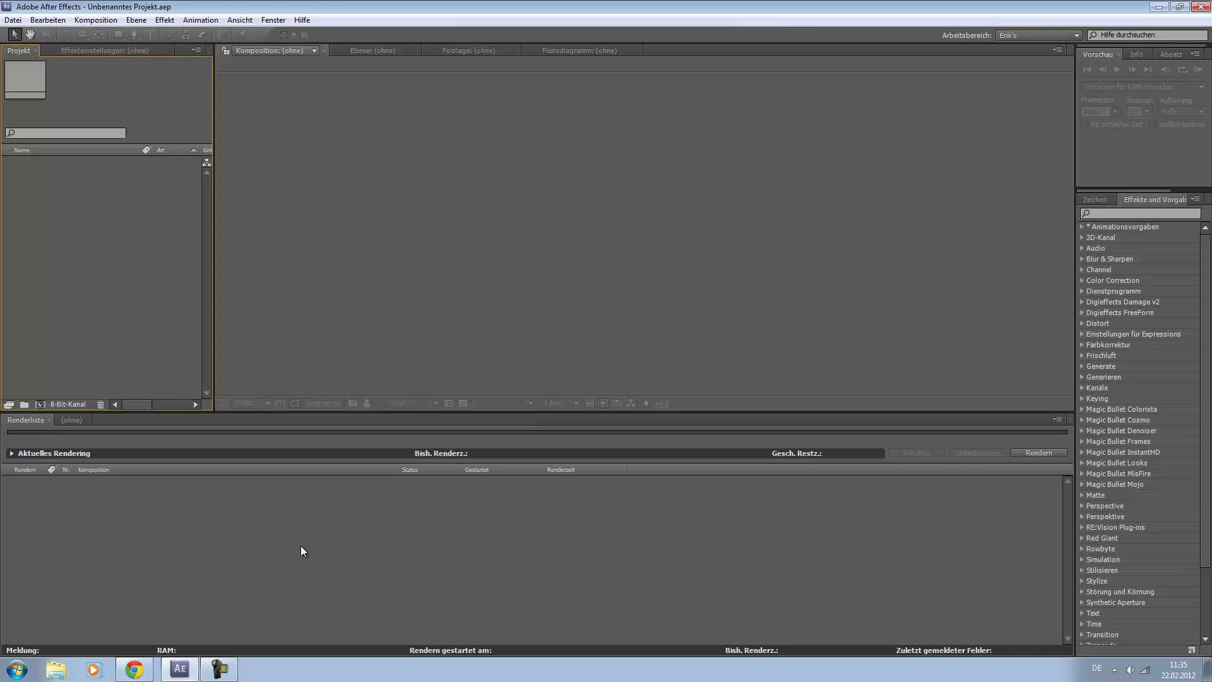
- Drag Tutorial.mov from Videos > Cinema 4d into the After Effects Project panel
click(54, 667)
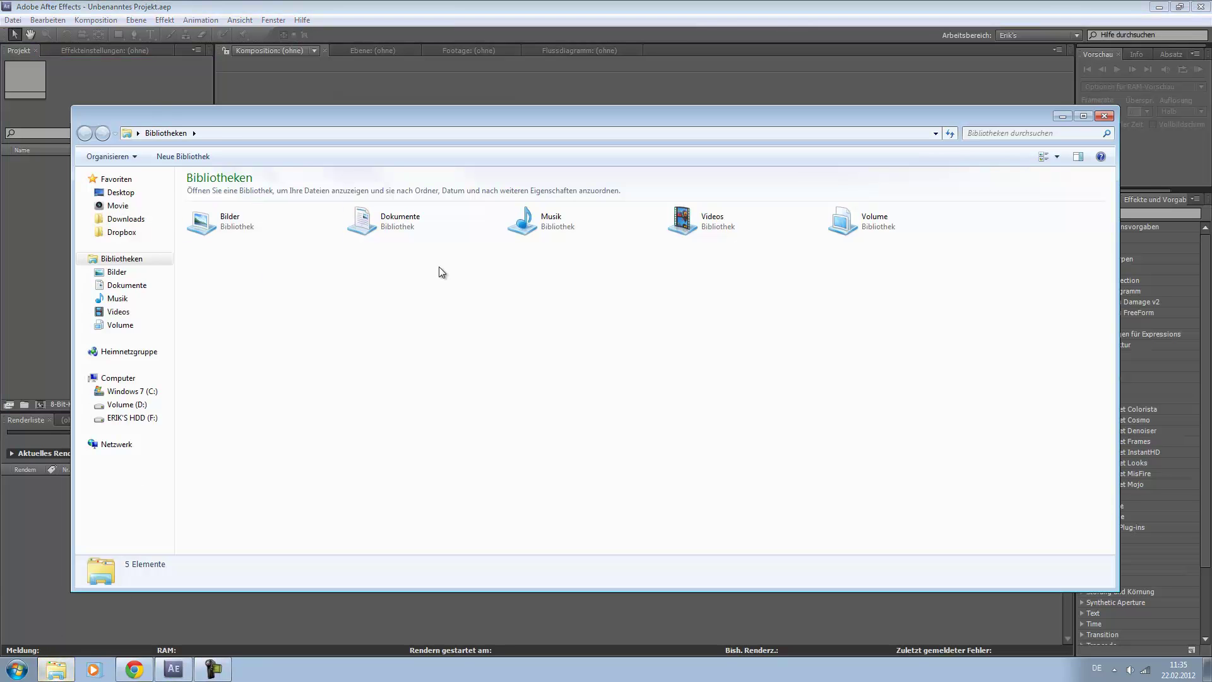
double_click(782, 228)
double_click(432, 289)
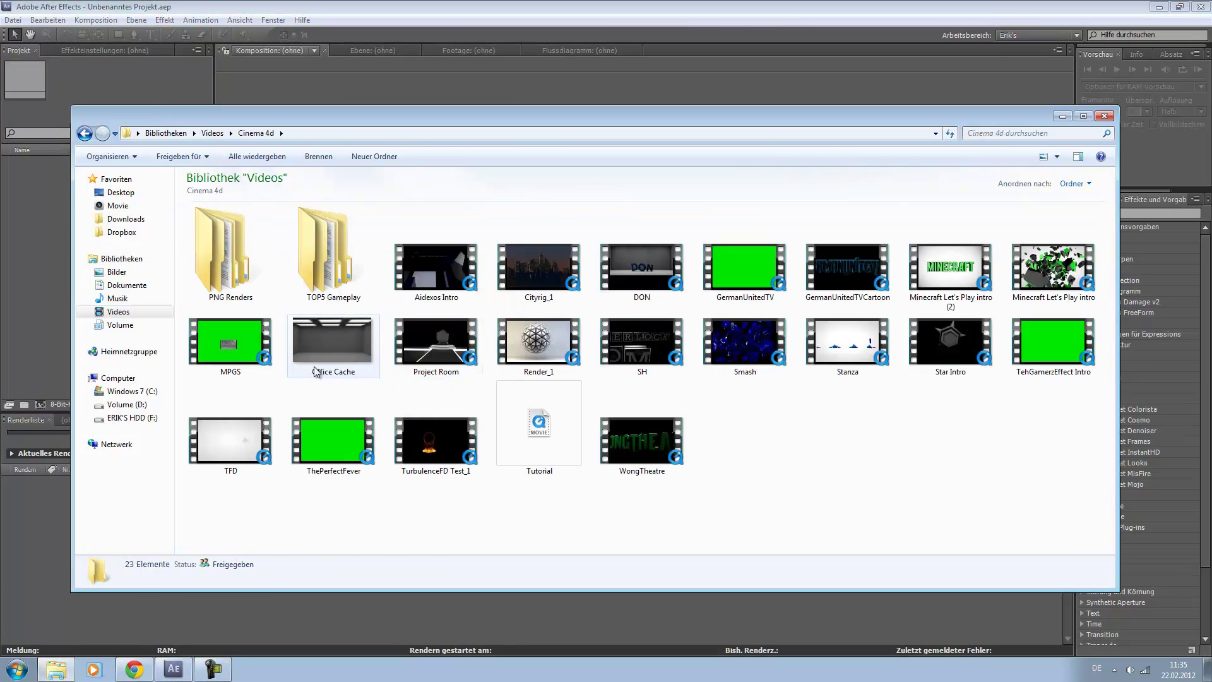
click(530, 445)
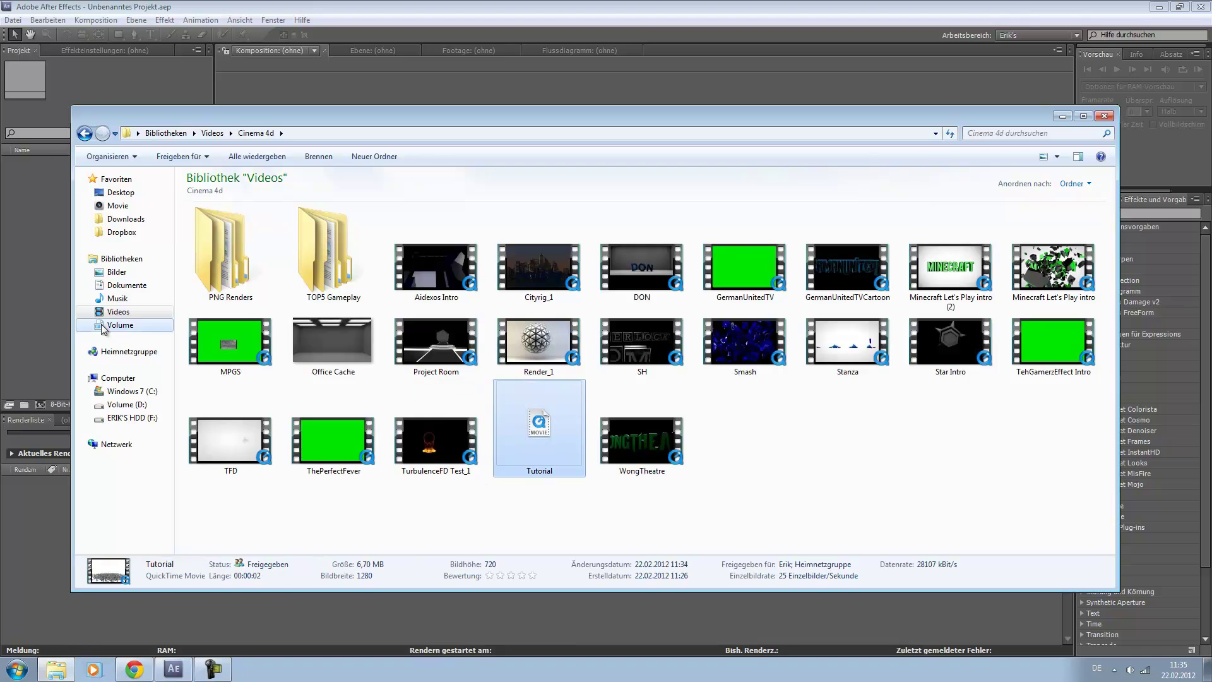
drag(33, 280, 28, 287)
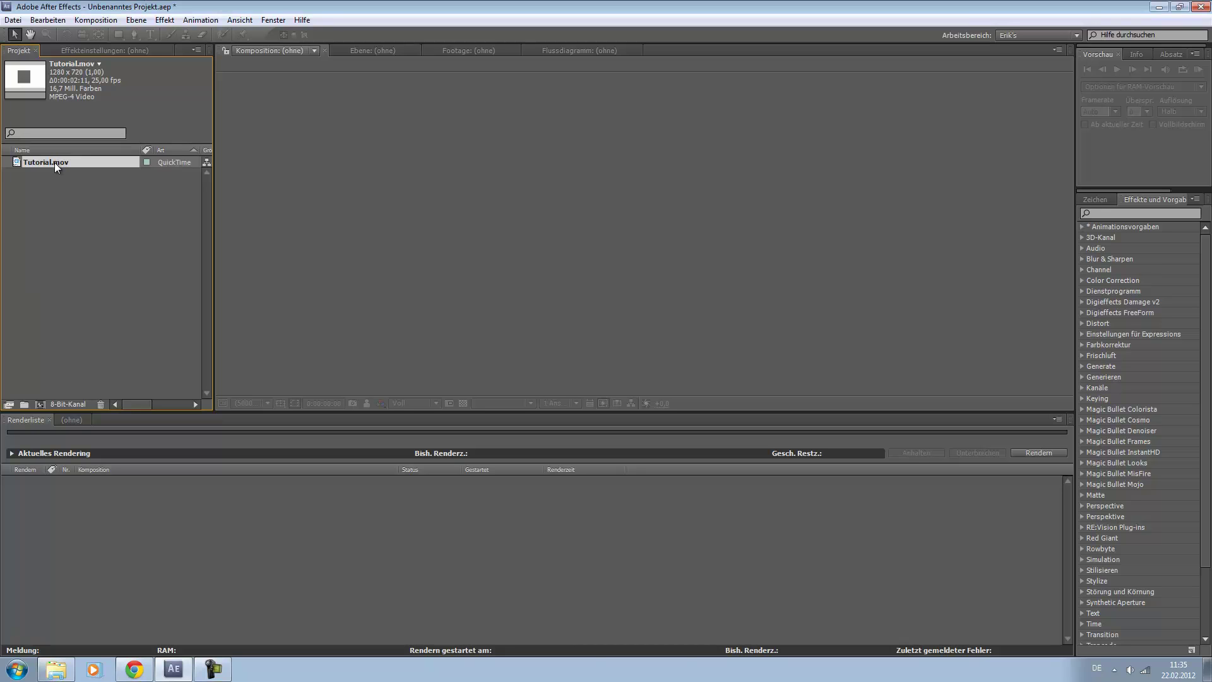
click(40, 402)
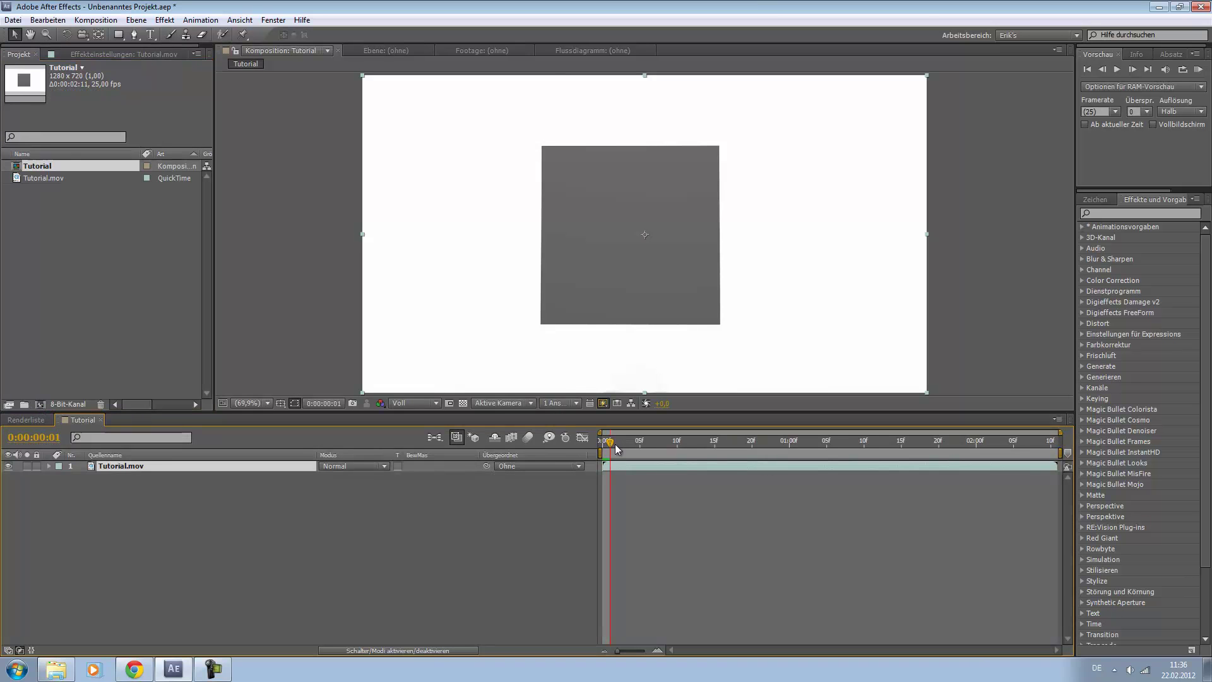
mouse_move(689, 460)
mouse_down()
mouse_move(1044, 453)
mouse_move(610, 456)
mouse_up()
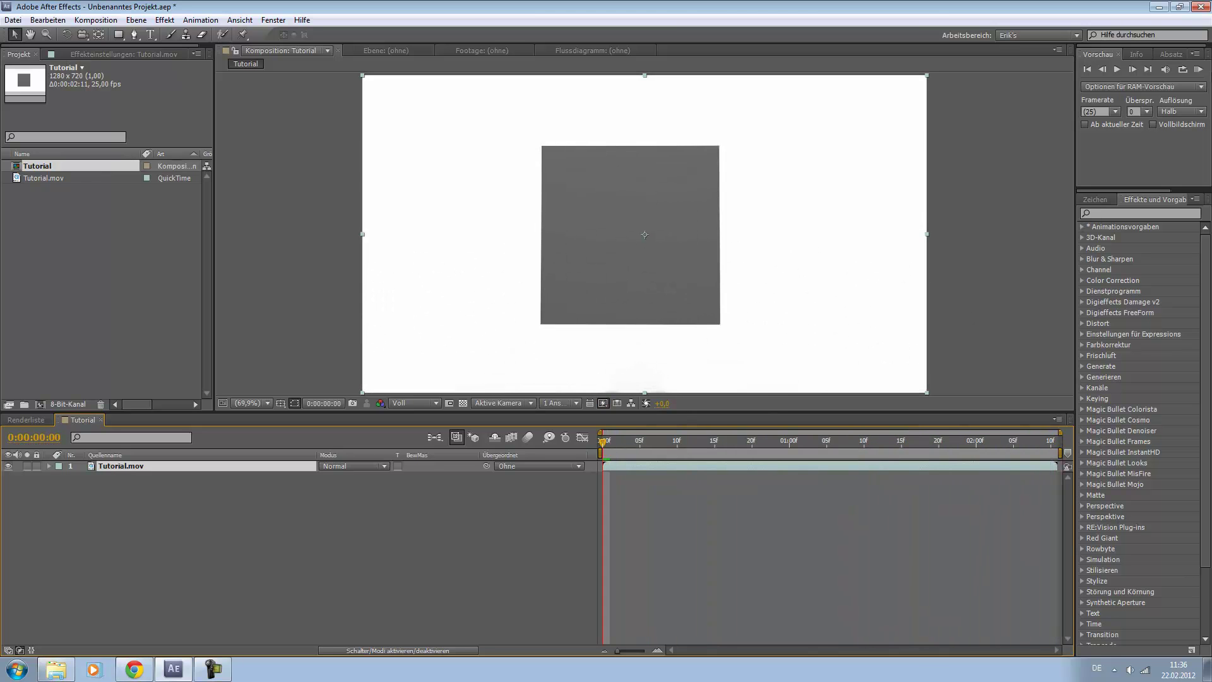
key(KP_0)
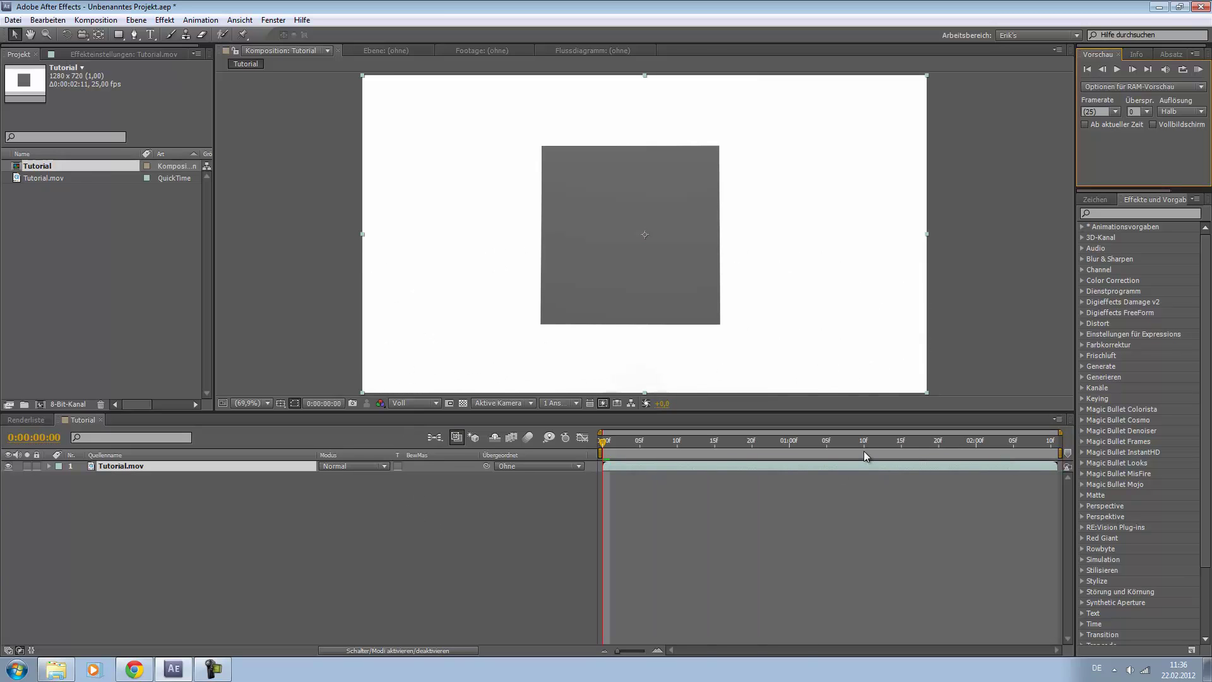
click(820, 479)
key(Home)
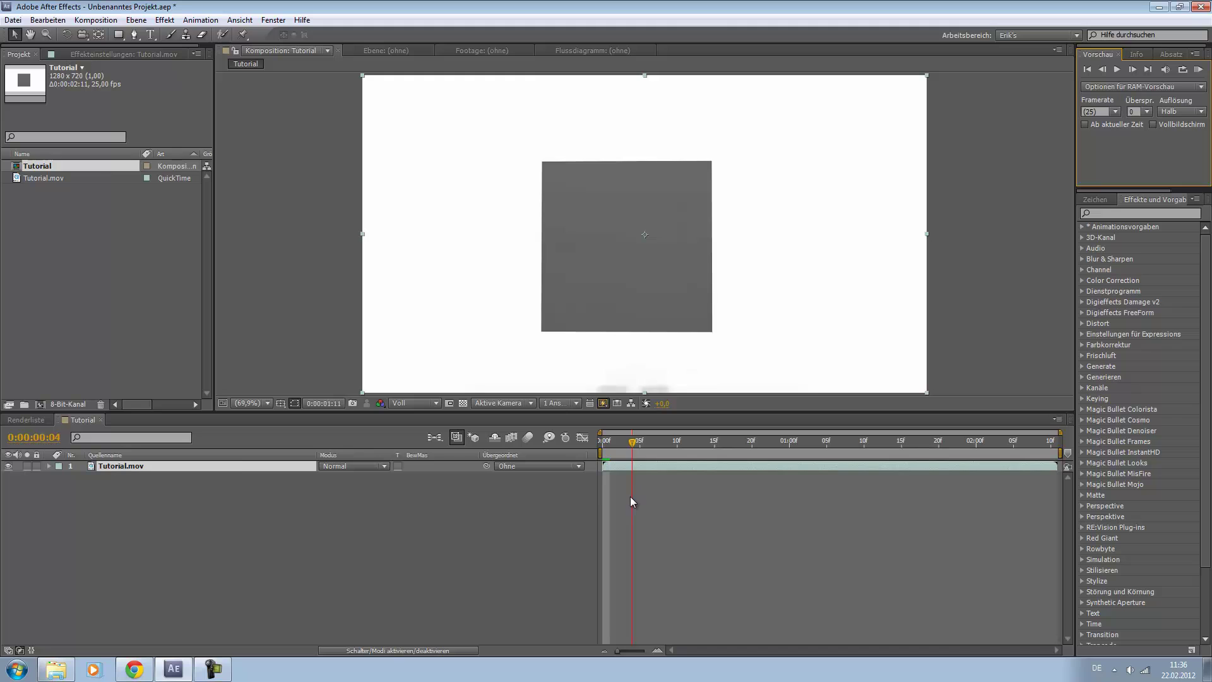
- Apply Effekt > Magic Bullet Looks > Looks to the Tutorial layer
right_click(227, 464)
mouse_move(259, 210)
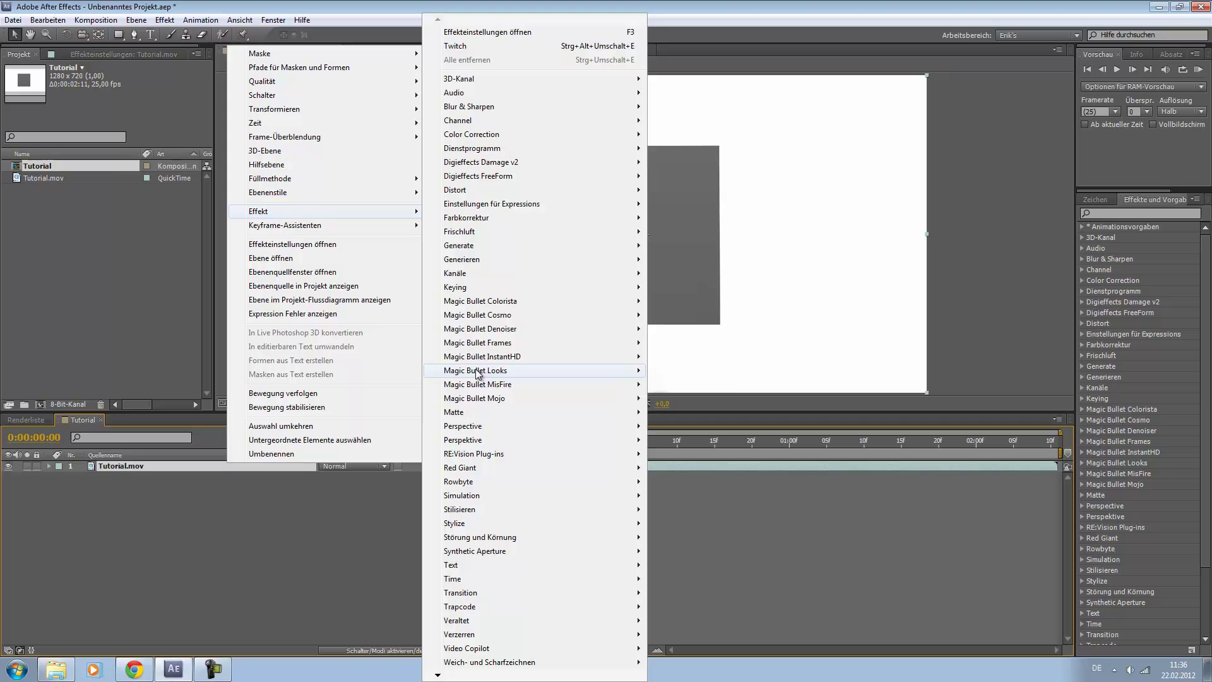
mouse_move(475, 371)
click(675, 370)
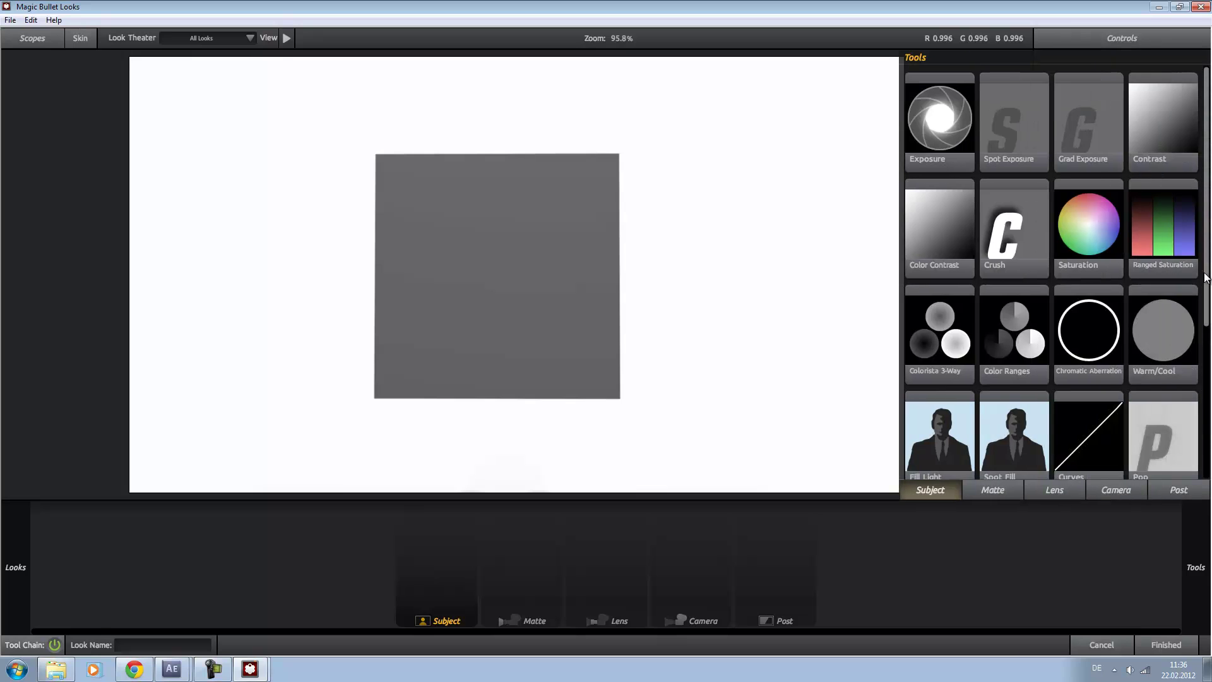
mouse_move(16, 566)
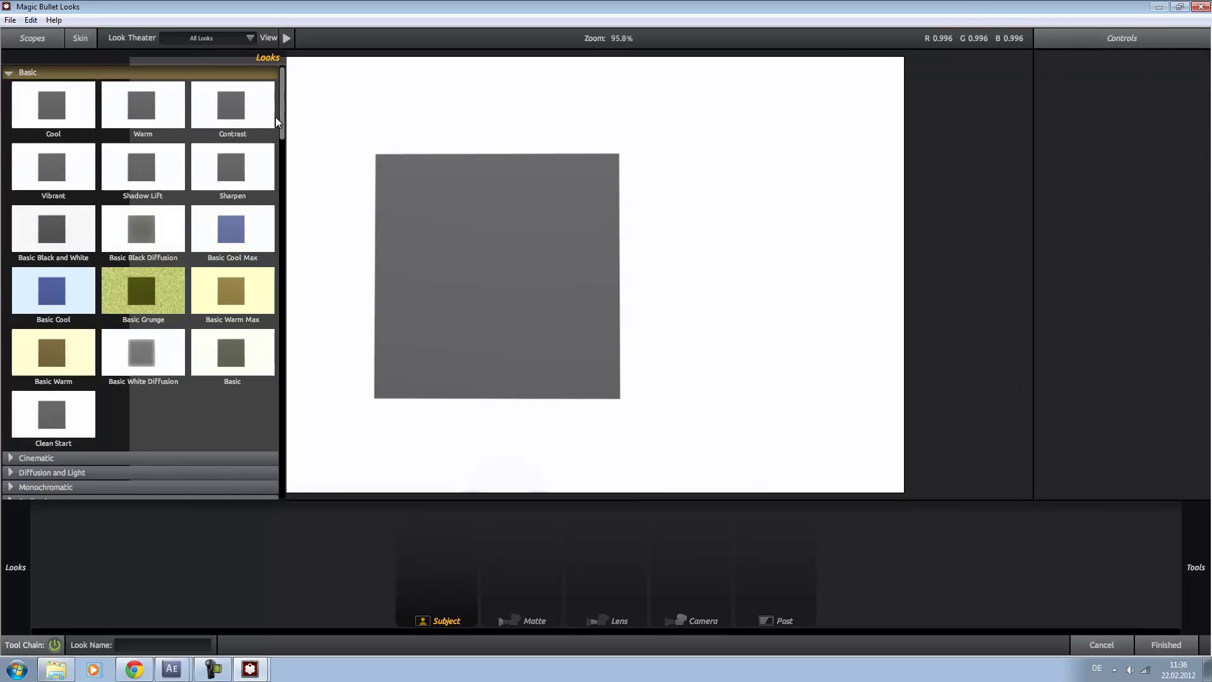
drag(284, 126, 287, 342)
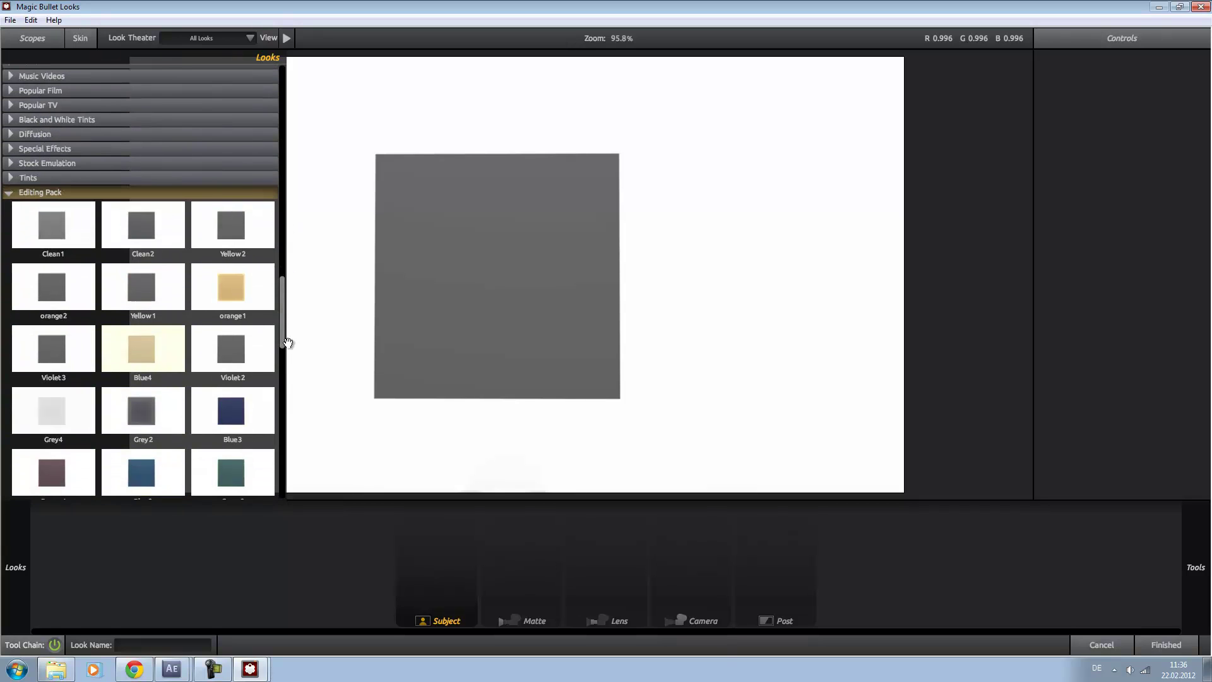
- Apply the Blue3 look to the footage and scrub through the graded rubble
click(255, 402)
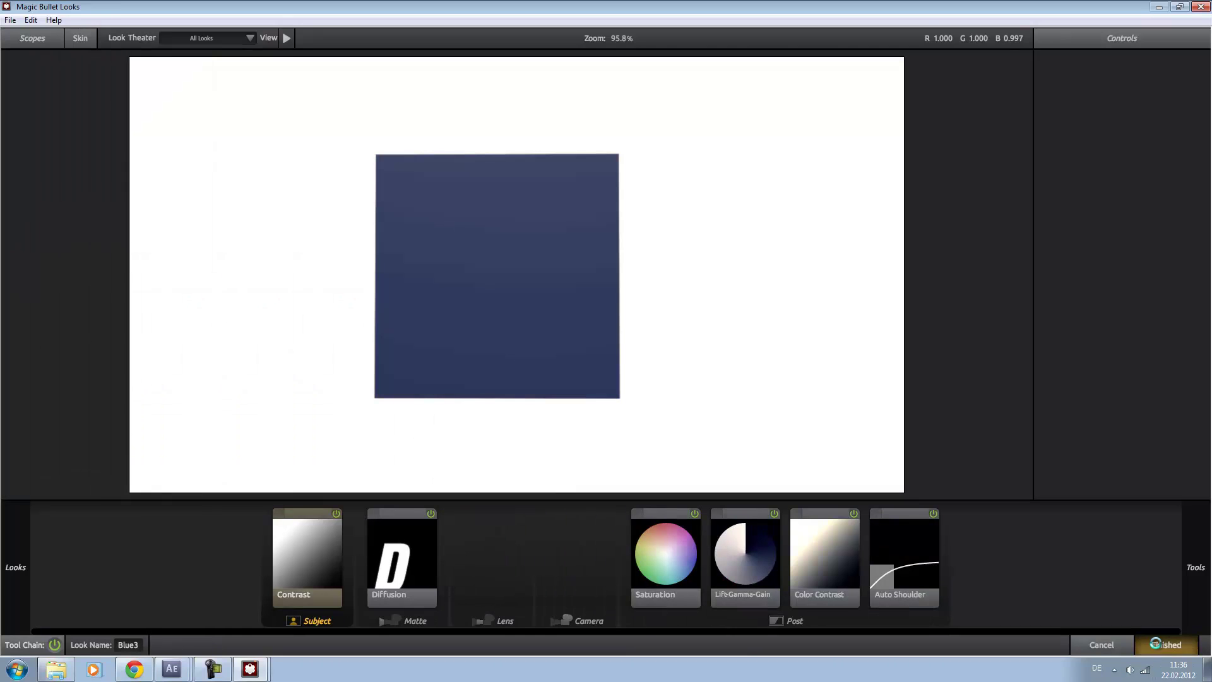
click(1167, 644)
mouse_move(830, 461)
mouse_down()
mouse_move(951, 456)
mouse_move(646, 481)
mouse_up()
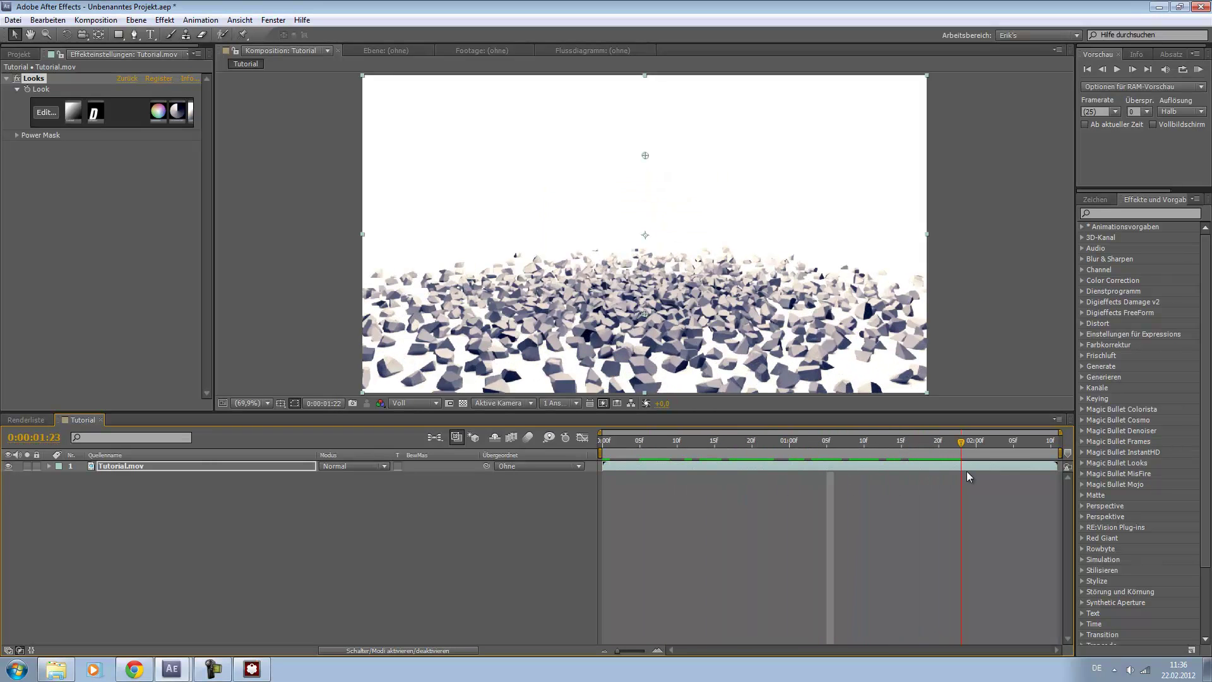
drag(648, 482, 968, 470)
- Add a Vignette and Edge Softness with a wider sharp centre, then return to After Effects
click(47, 113)
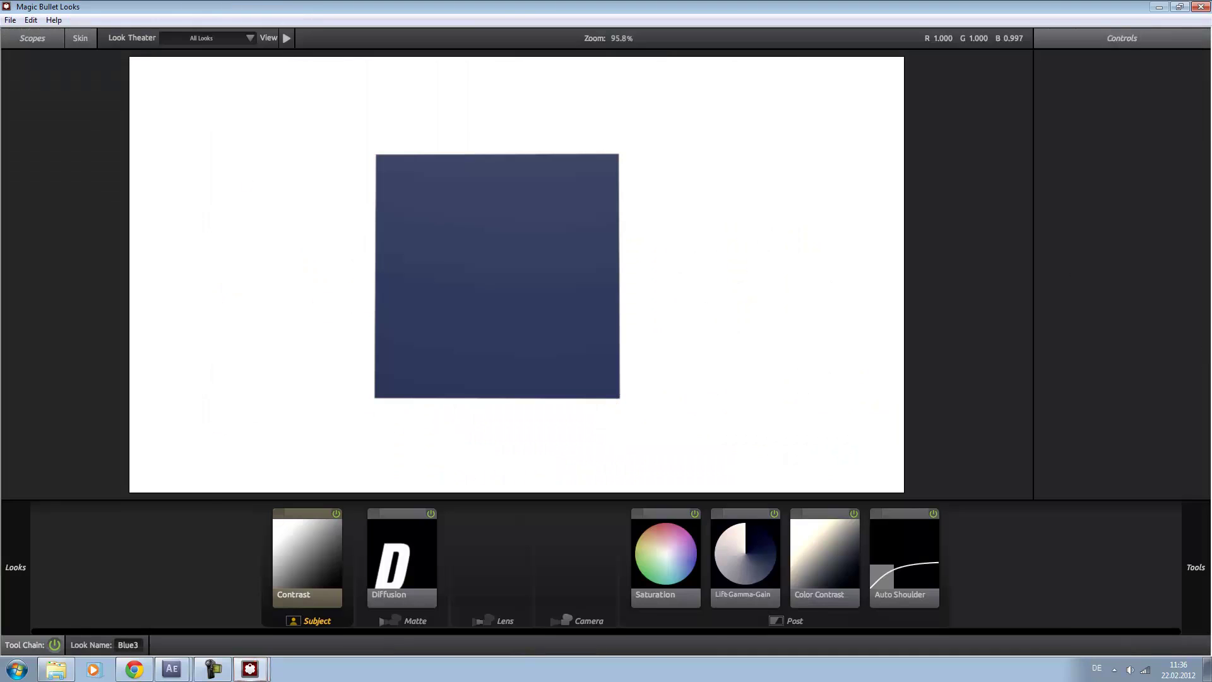
click(1055, 490)
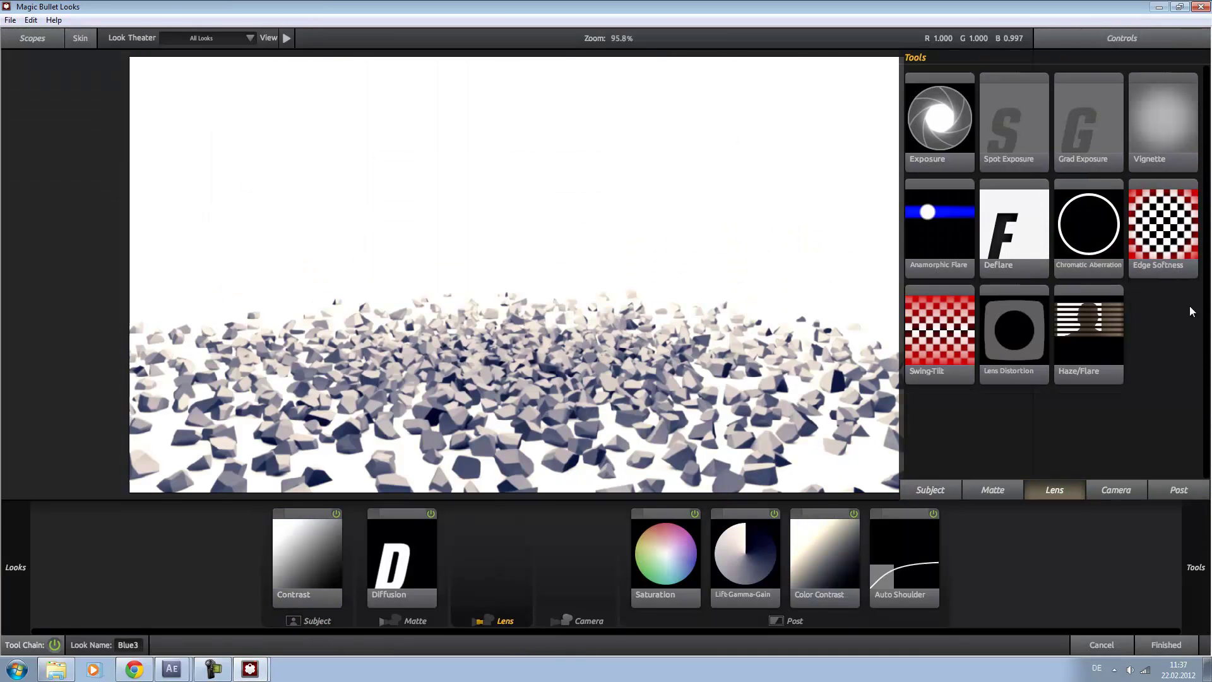
drag(1164, 142, 763, 427)
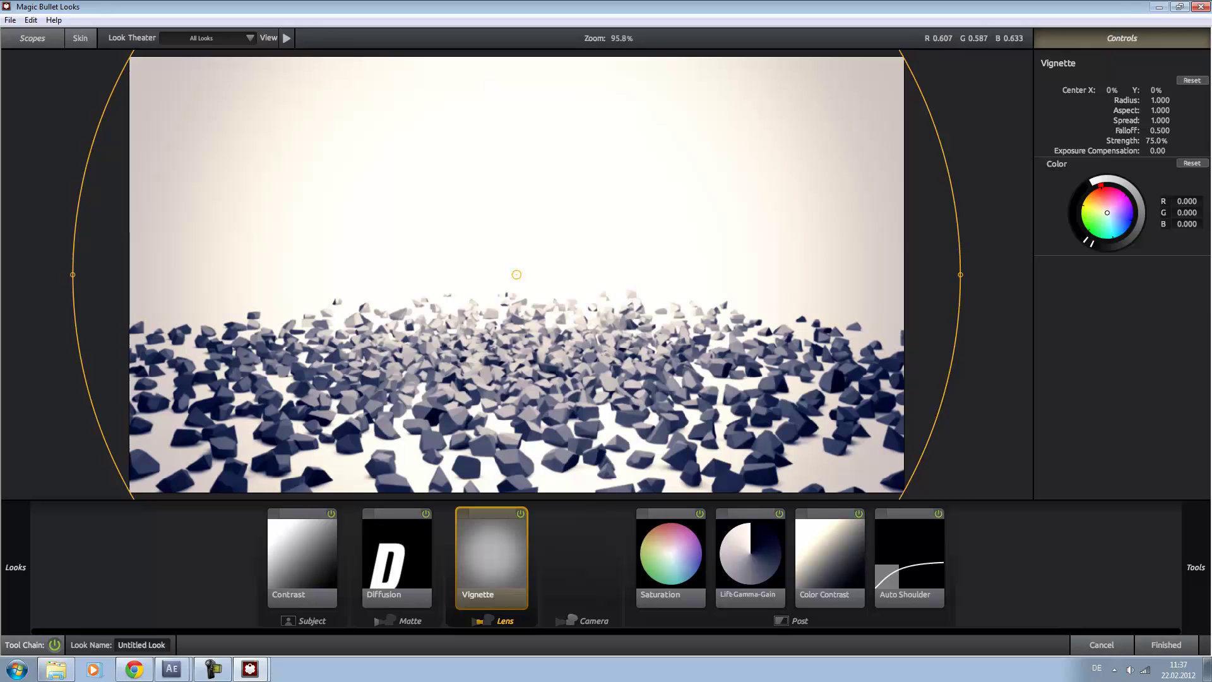
mouse_move(1160, 265)
mouse_down()
mouse_move(489, 440)
mouse_move(553, 393)
mouse_up()
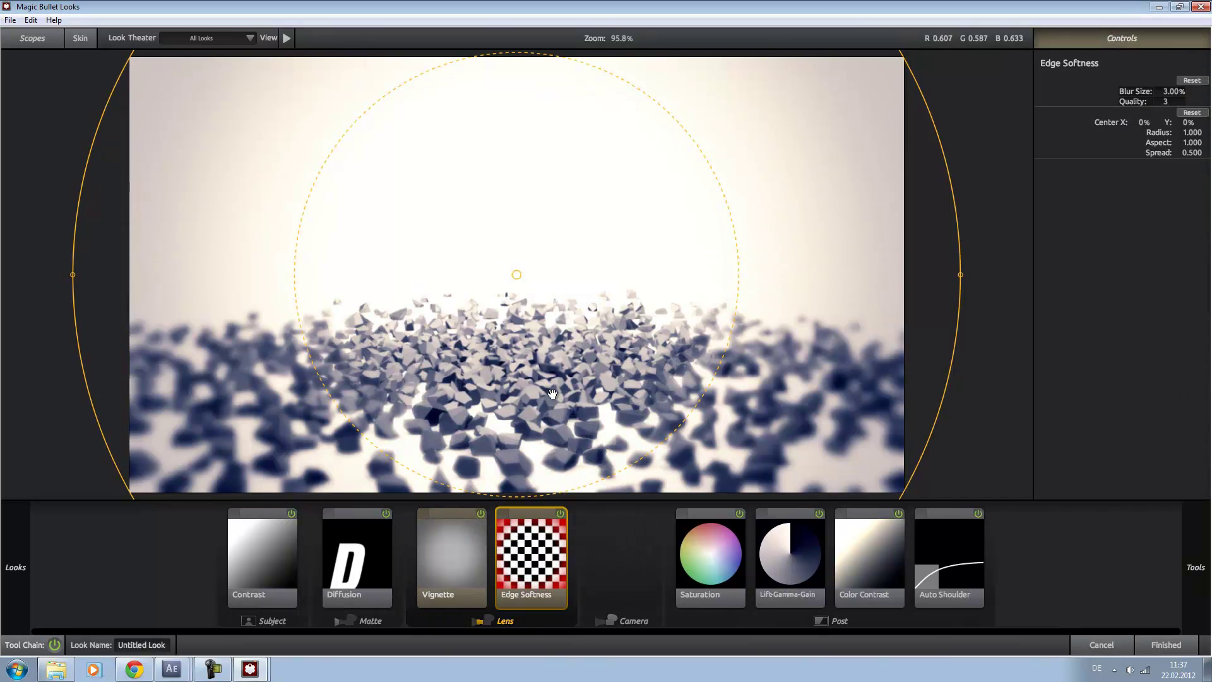
drag(749, 315, 775, 322)
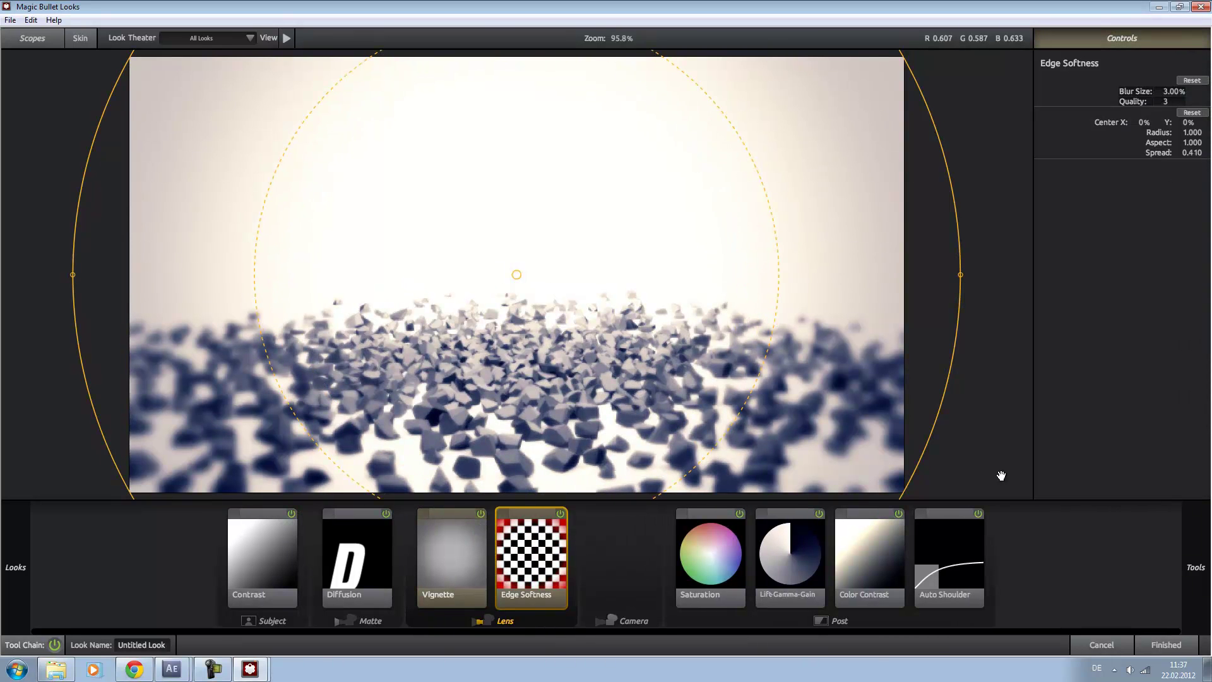
click(1166, 647)
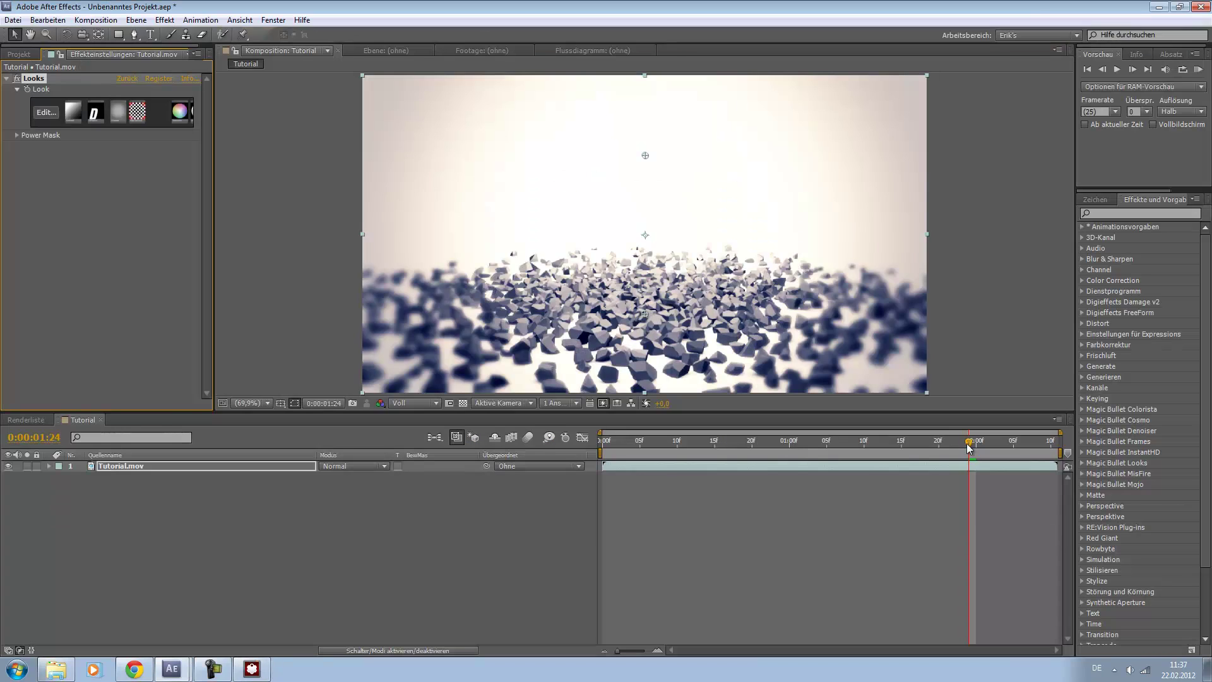
drag(806, 444, 602, 445)
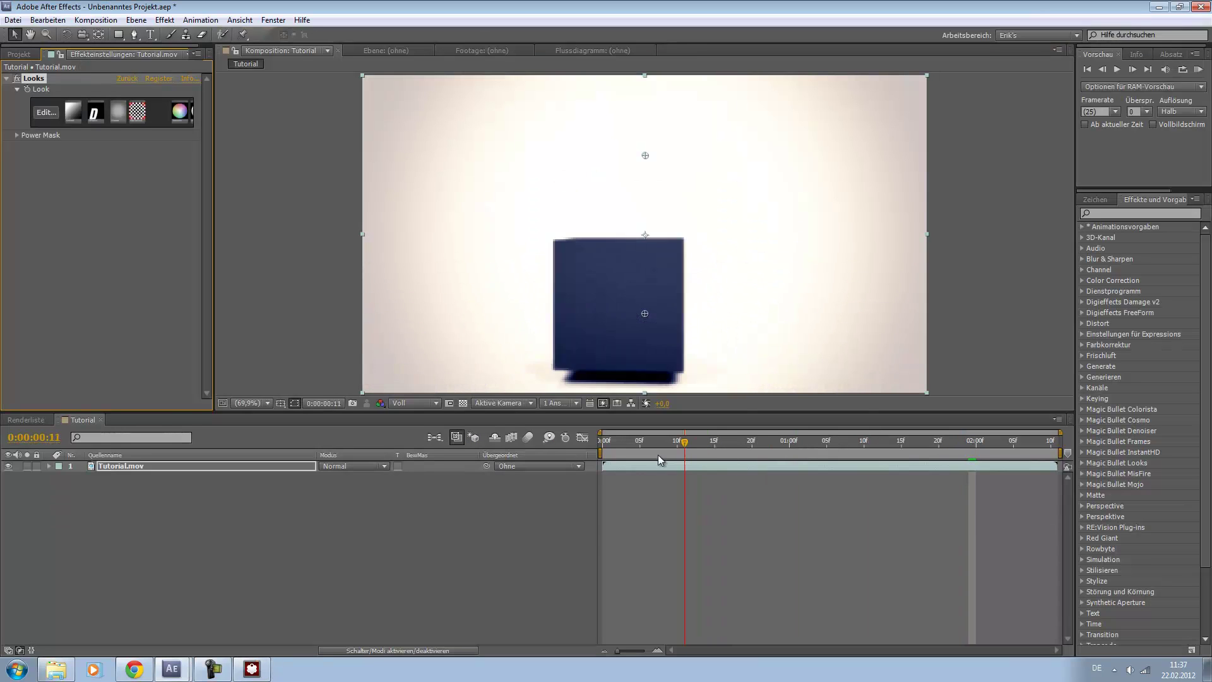
click(1198, 71)
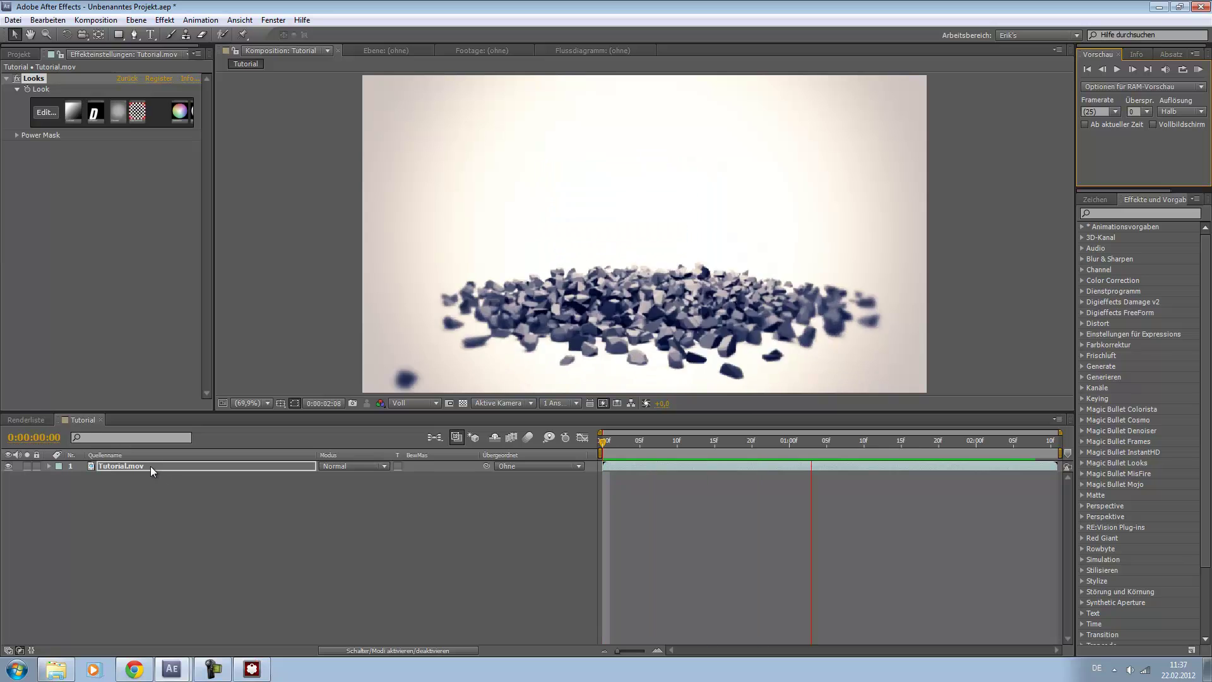
double_click(150, 466)
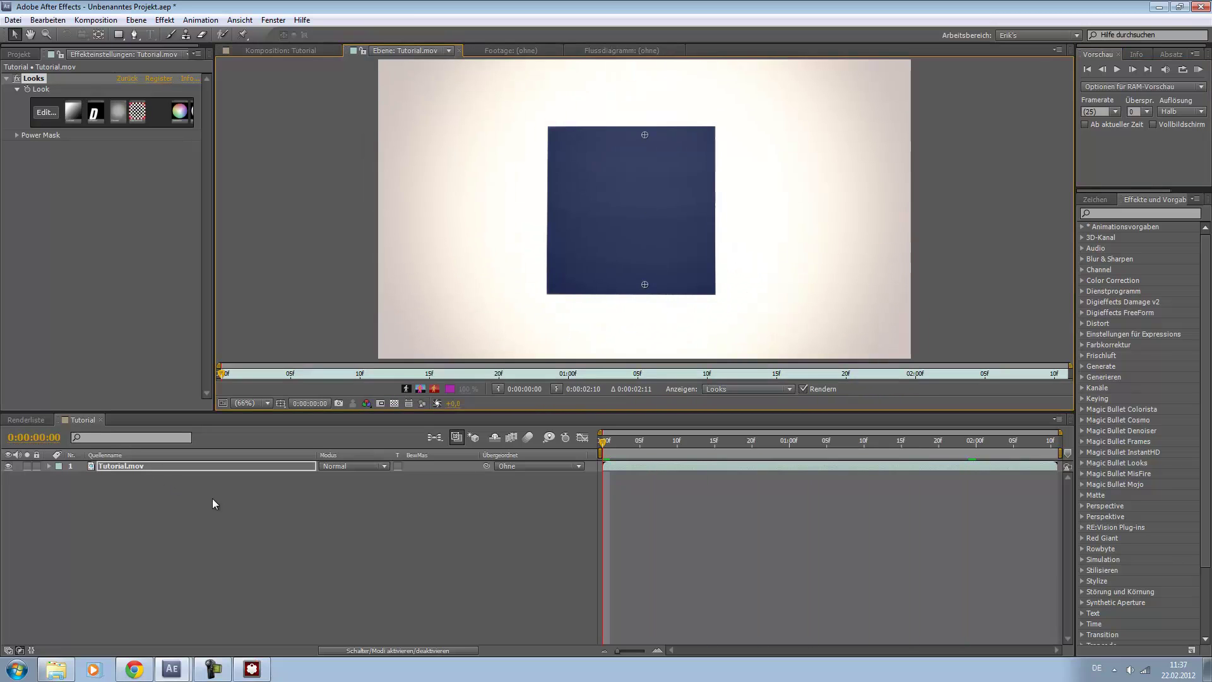
click(278, 50)
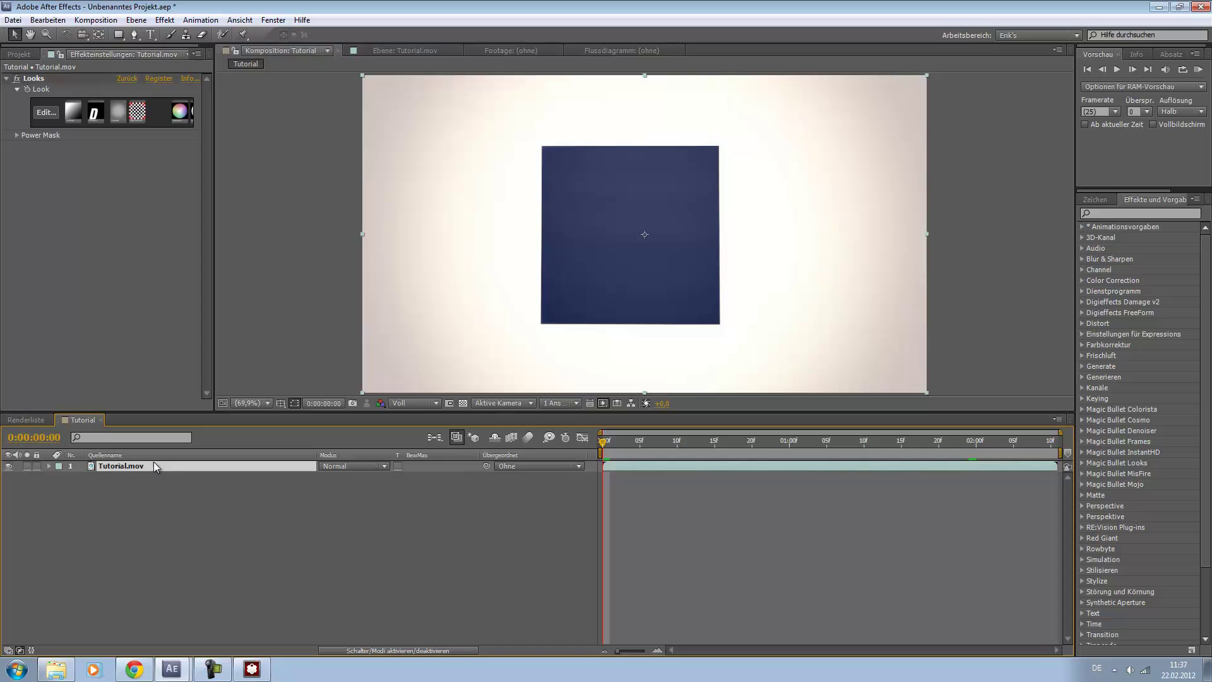
- Add the Twitch effect to the Tutorial layer with its Slide glitch enabled
right_click(153, 462)
mouse_move(393, 648)
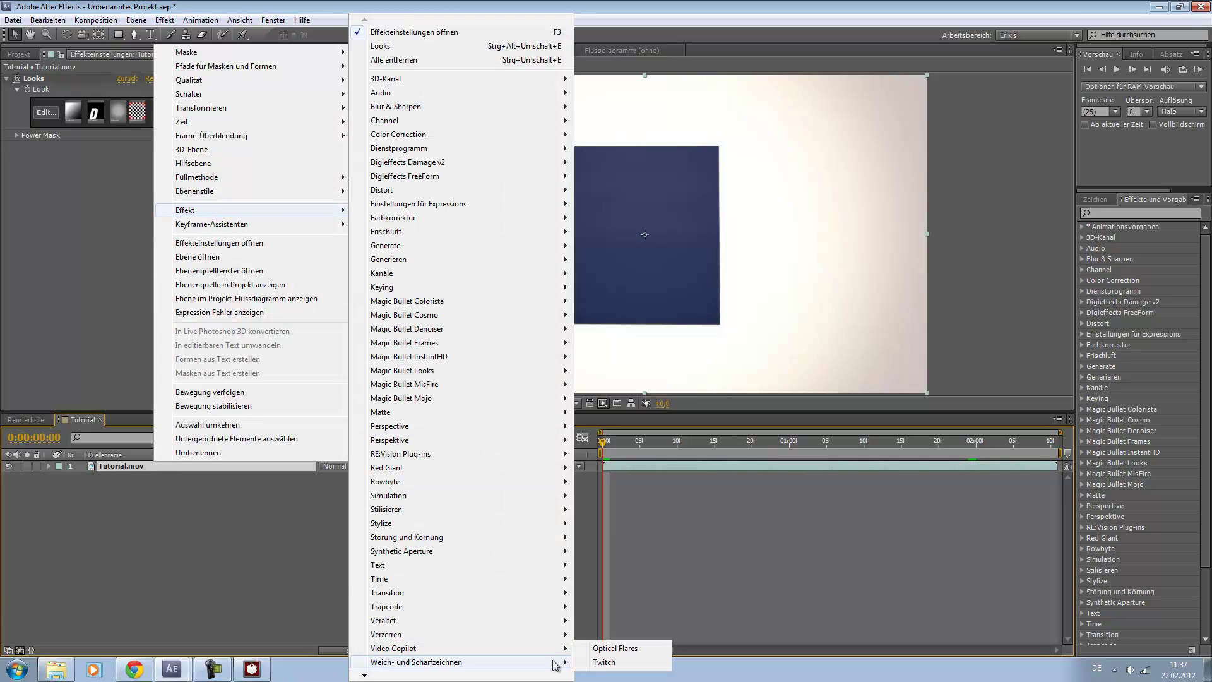
click(634, 660)
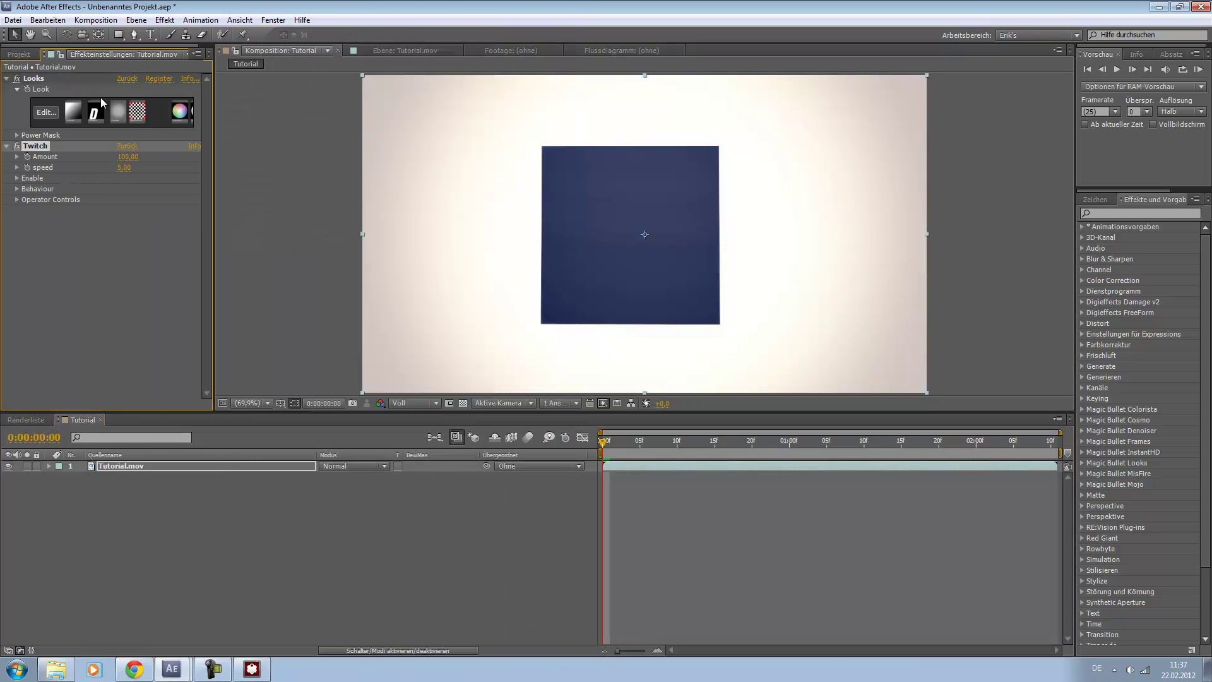
click(16, 178)
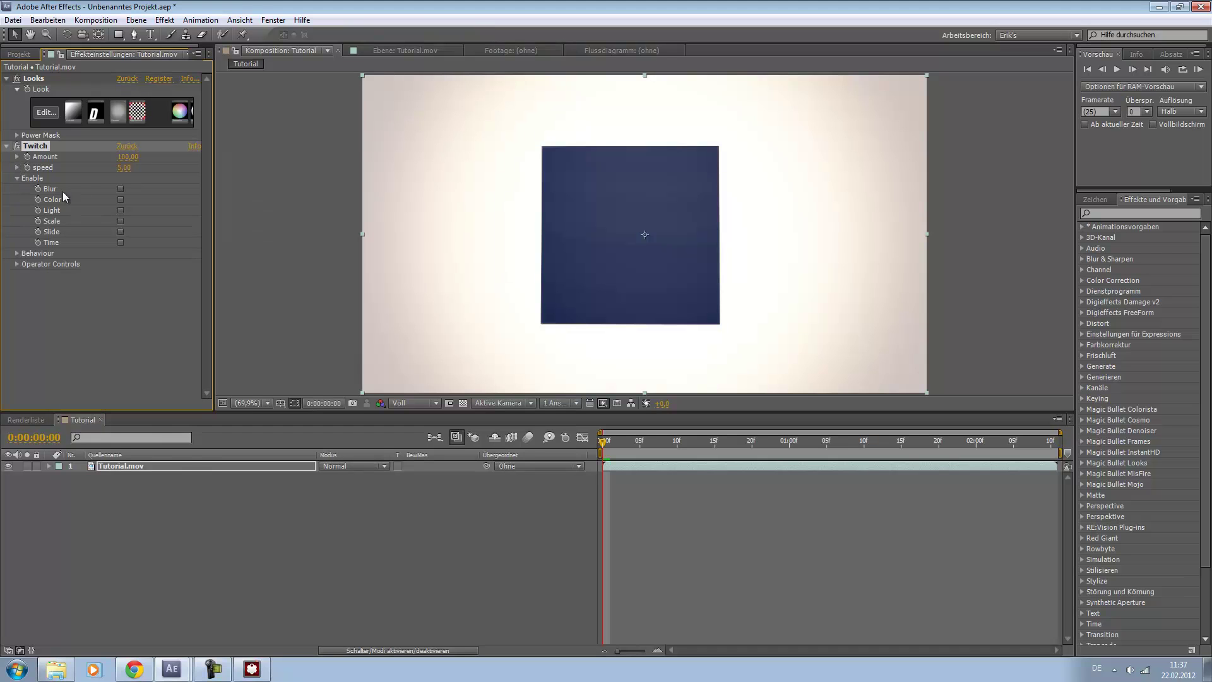
click(121, 231)
click(16, 264)
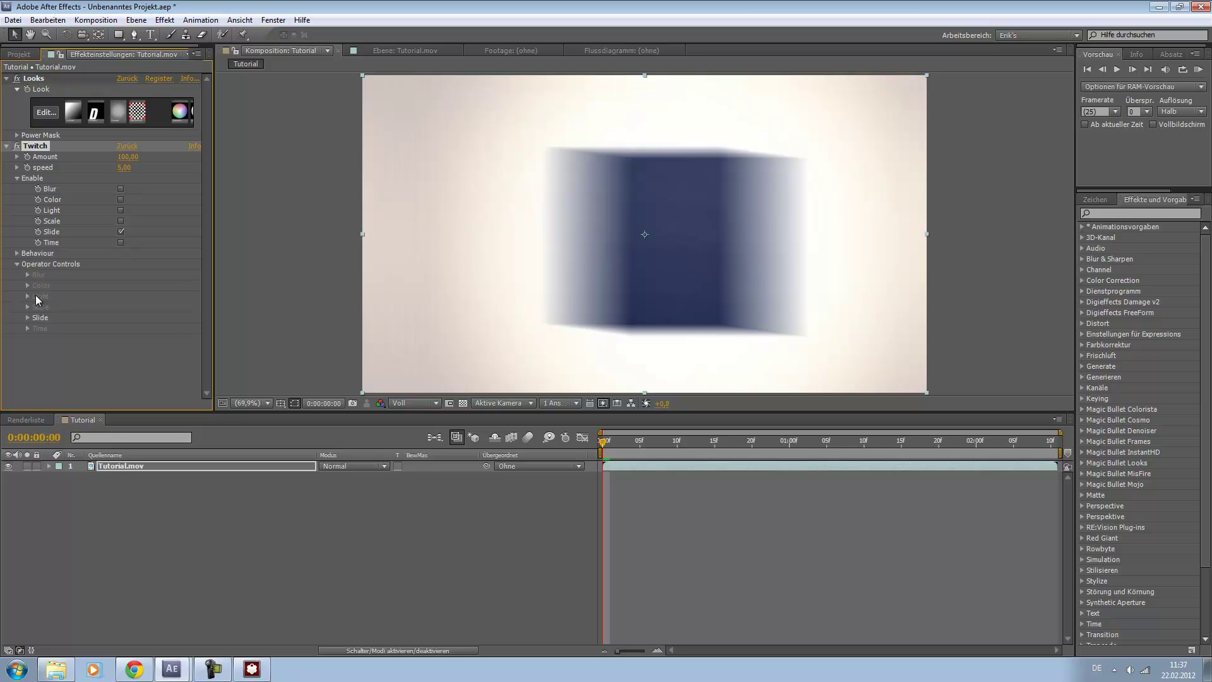
- Add RGB Split to the Slide glitch and lower its Amount and Spread
click(27, 317)
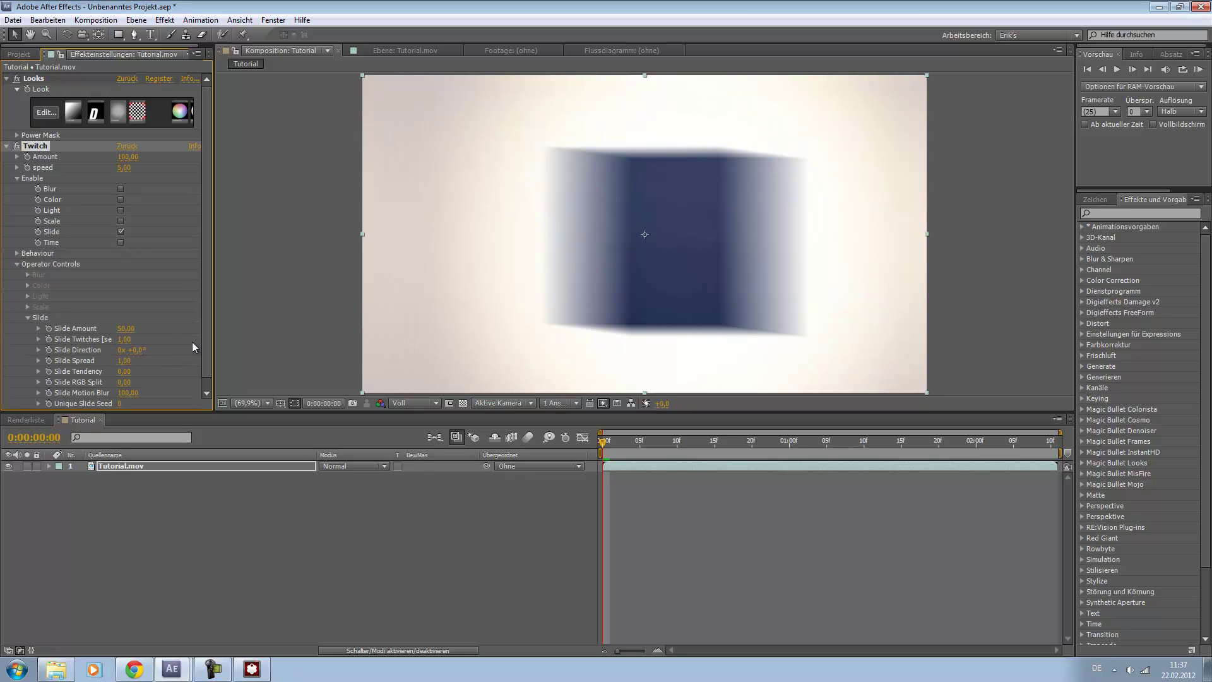
drag(135, 383, 179, 387)
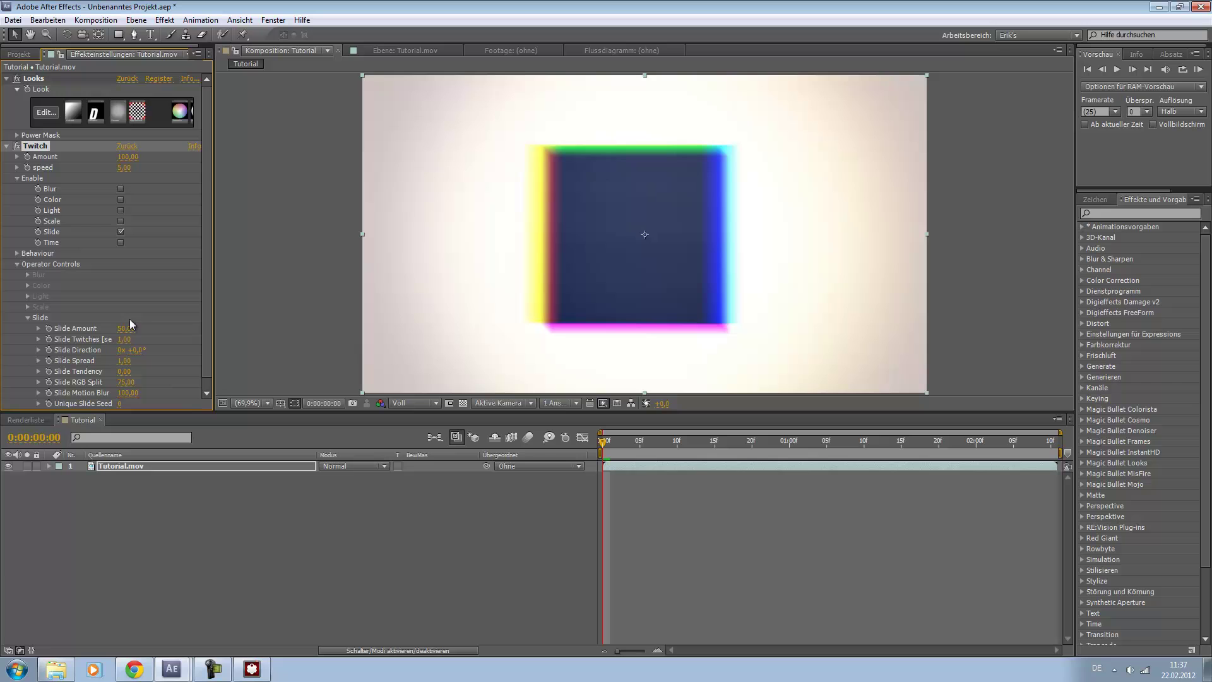
mouse_move(126, 329)
mouse_down()
mouse_move(107, 338)
mouse_move(128, 342)
mouse_up()
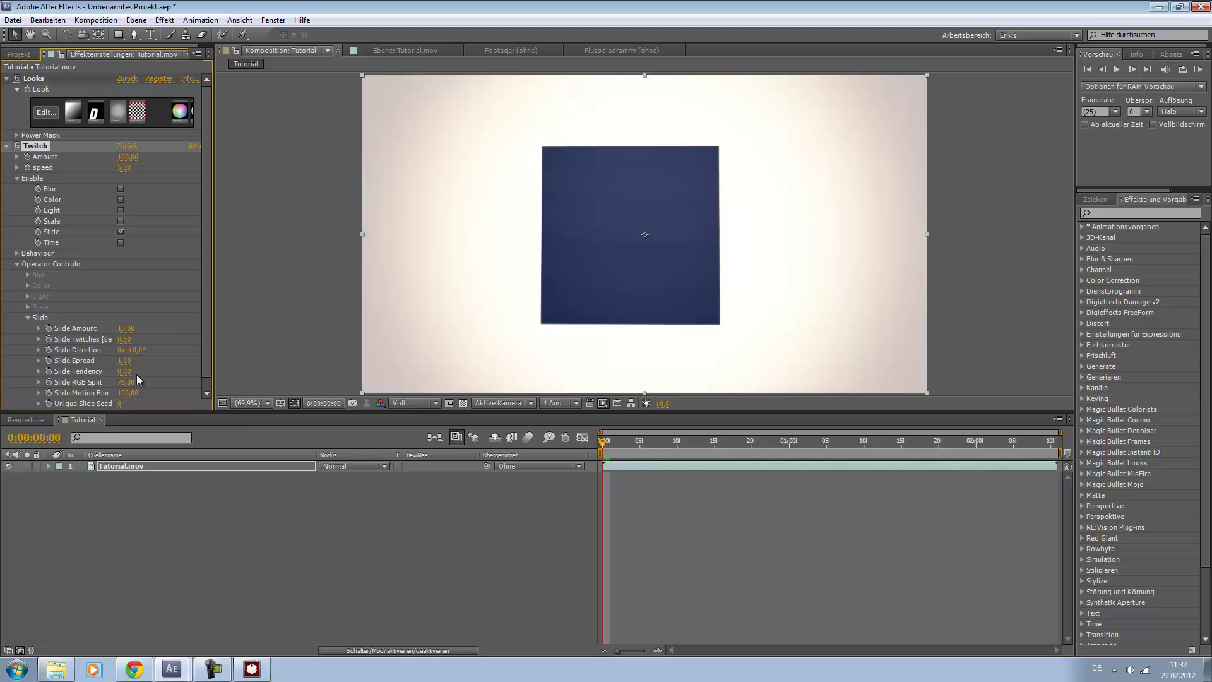
drag(124, 362, 125, 366)
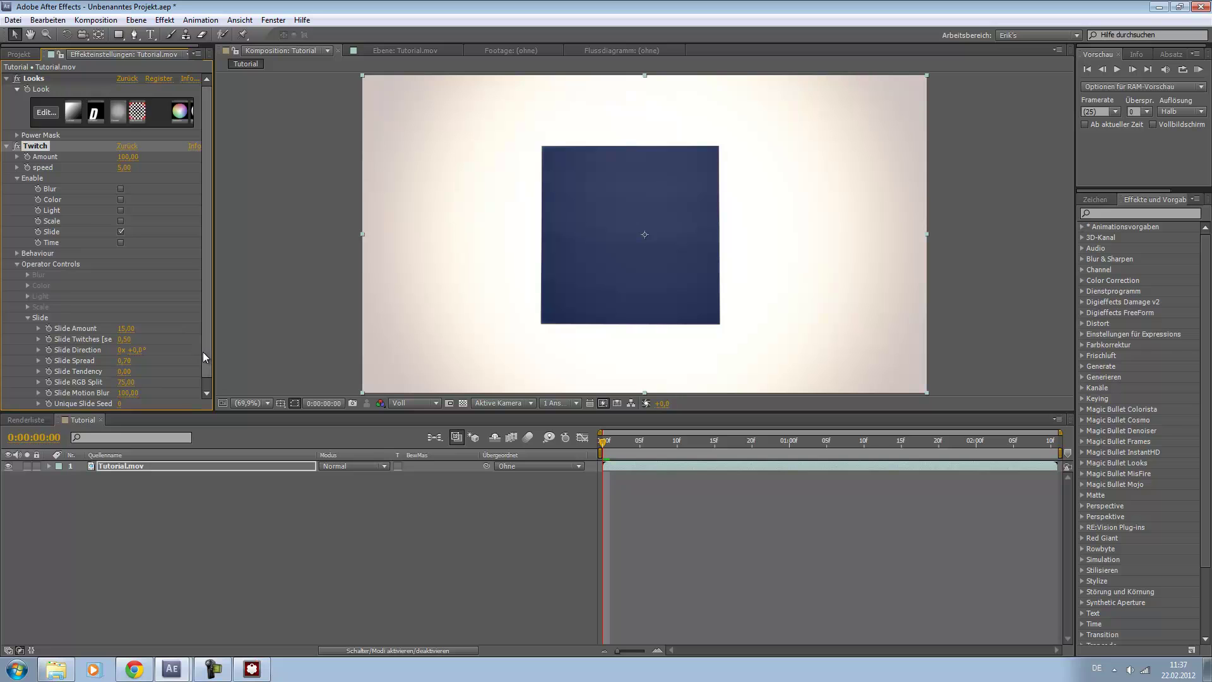
scroll(202, 351, down, 1)
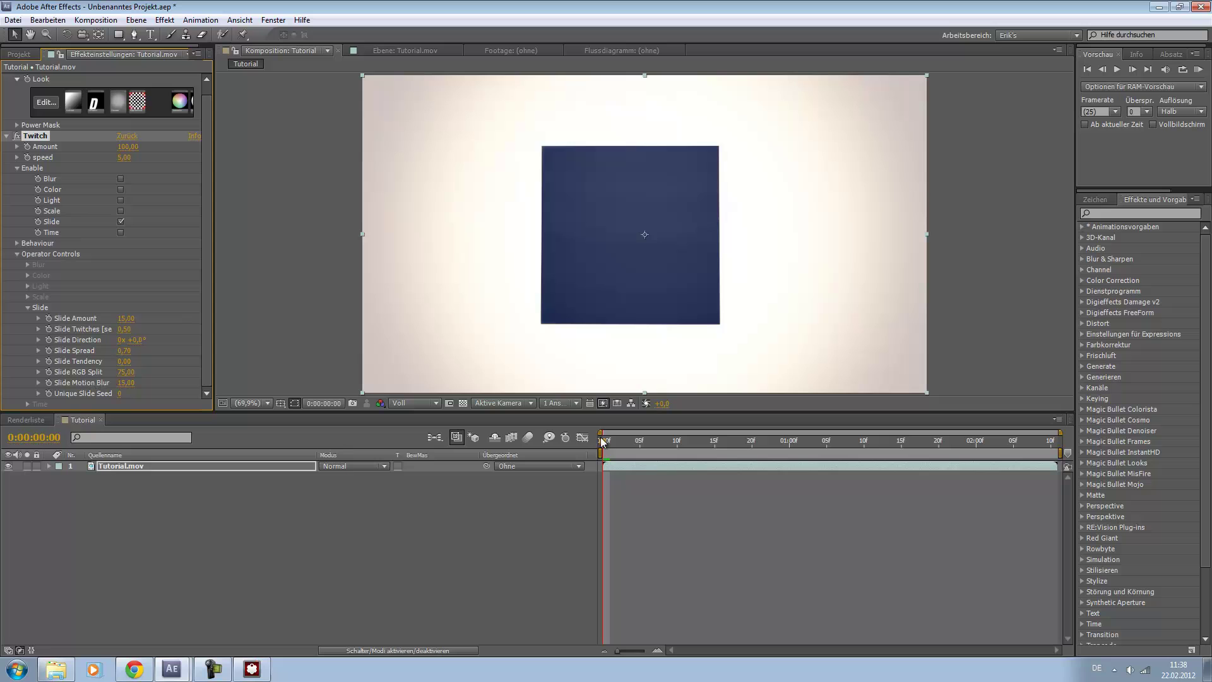
- Preview the glitching clip from the start, then collapse the Twitch settings
drag(632, 448, 826, 450)
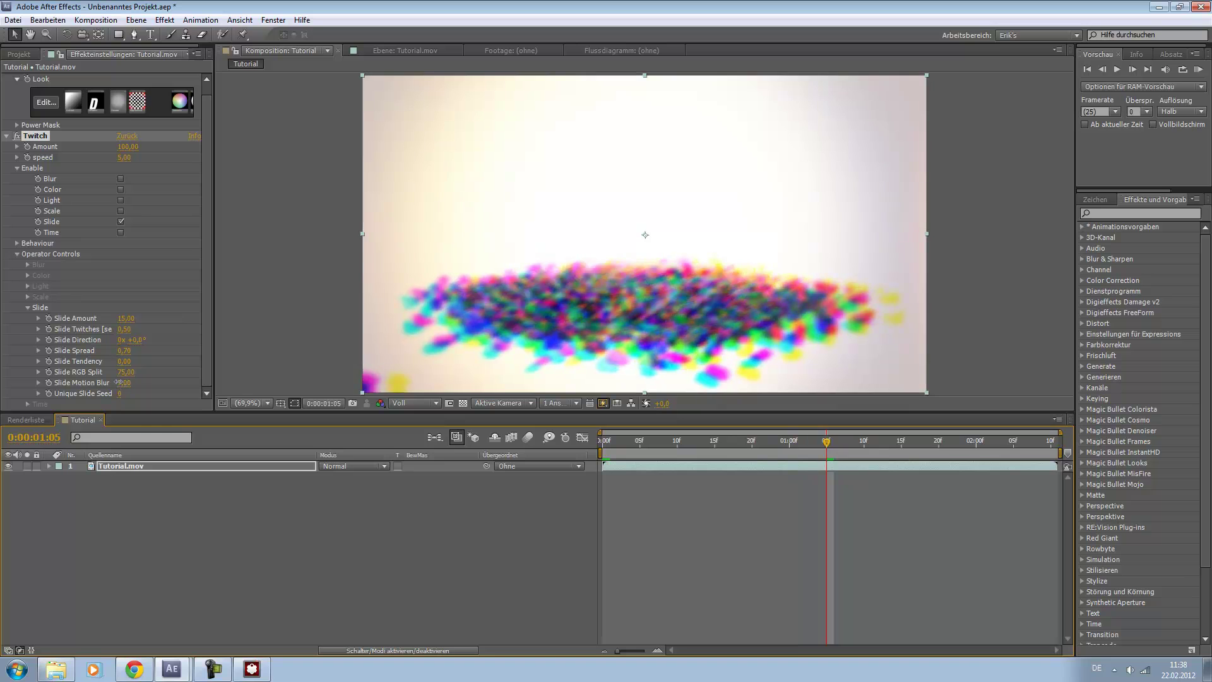
key(Page_Up)
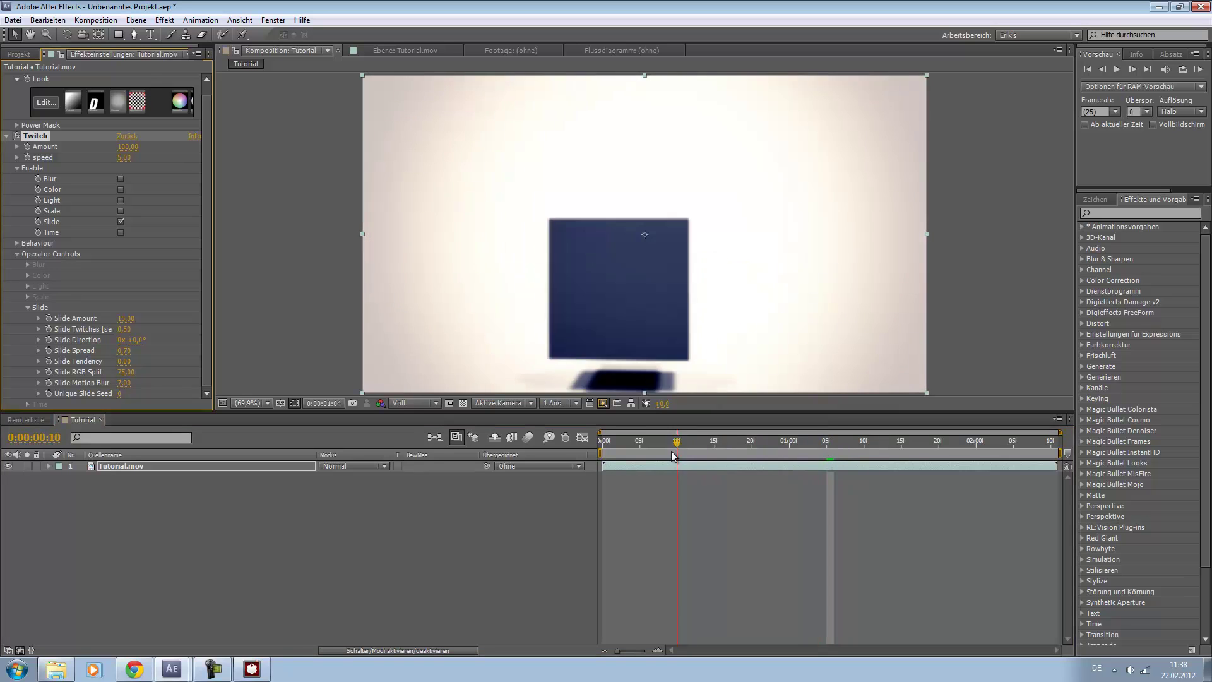
drag(778, 451, 604, 443)
click(1202, 71)
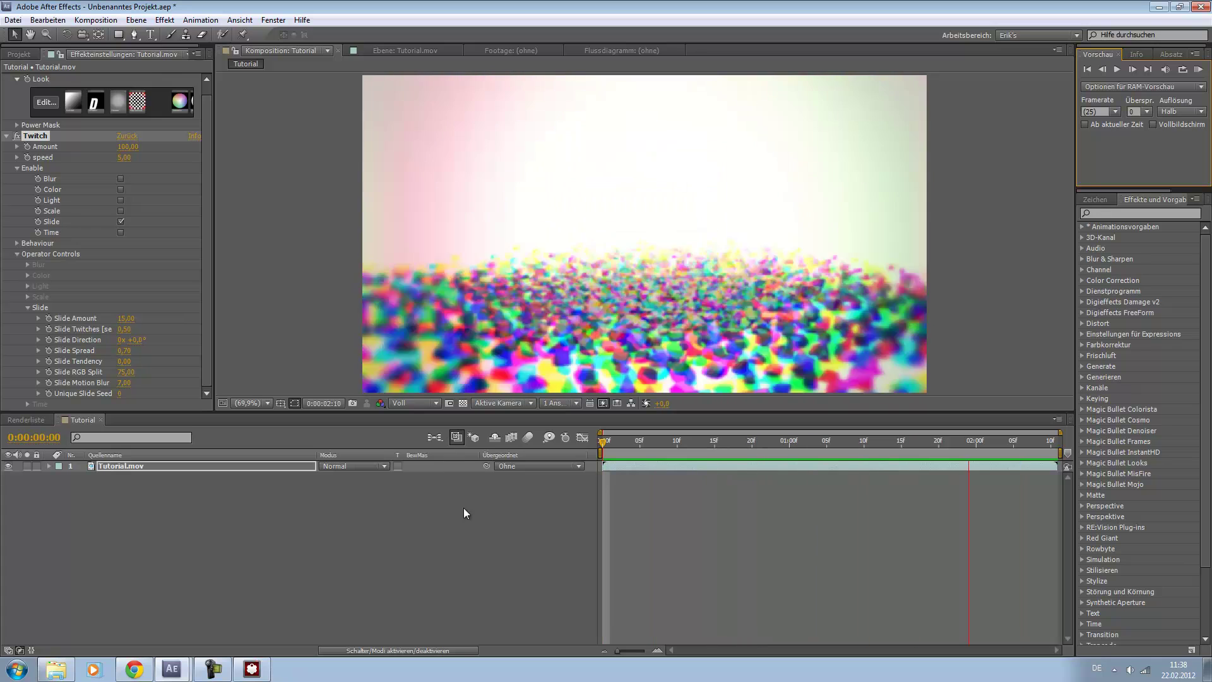
key(space)
click(114, 467)
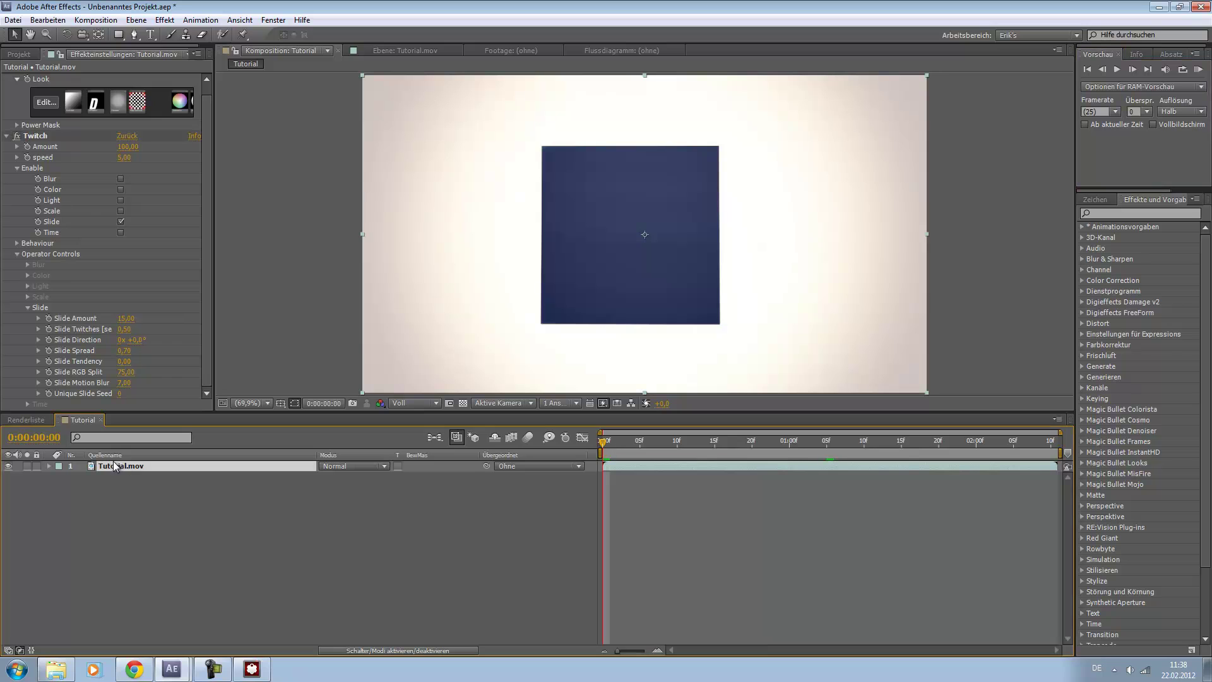
click(9, 137)
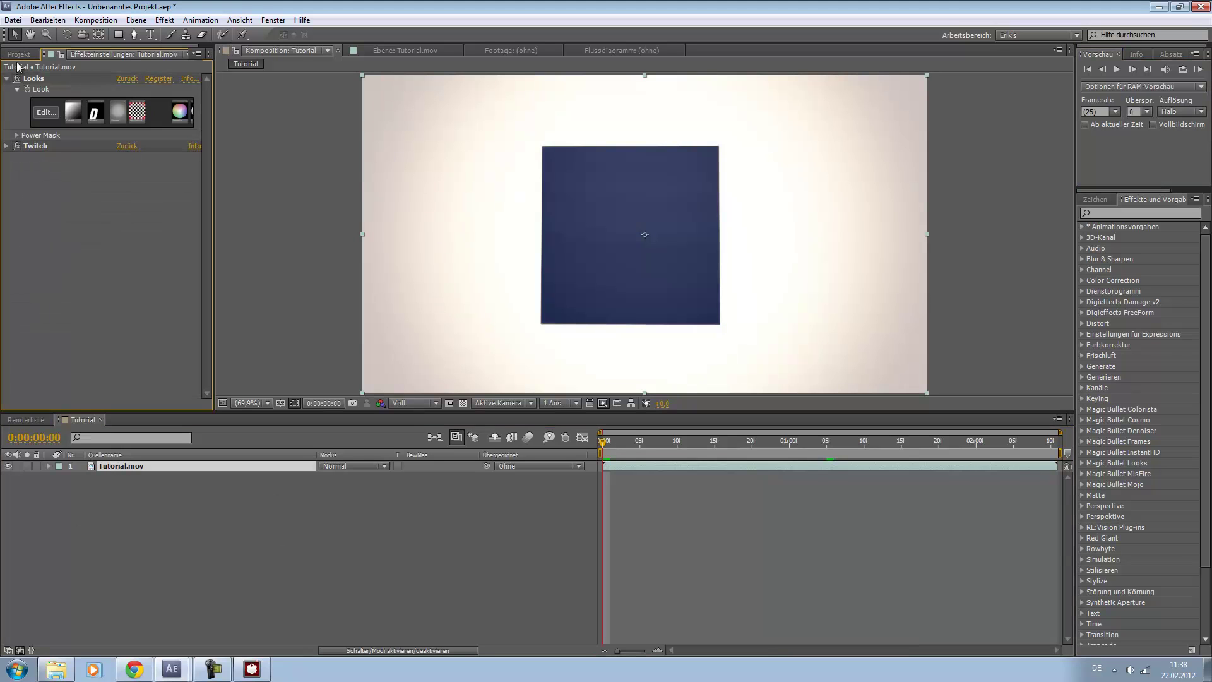
mouse_move(602, 447)
mouse_down()
mouse_move(789, 463)
mouse_move(671, 470)
mouse_move(744, 472)
mouse_move(694, 476)
mouse_up()
- Raise the Twitch Slide Amount to 22 and increase Slide Twitches
click(695, 477)
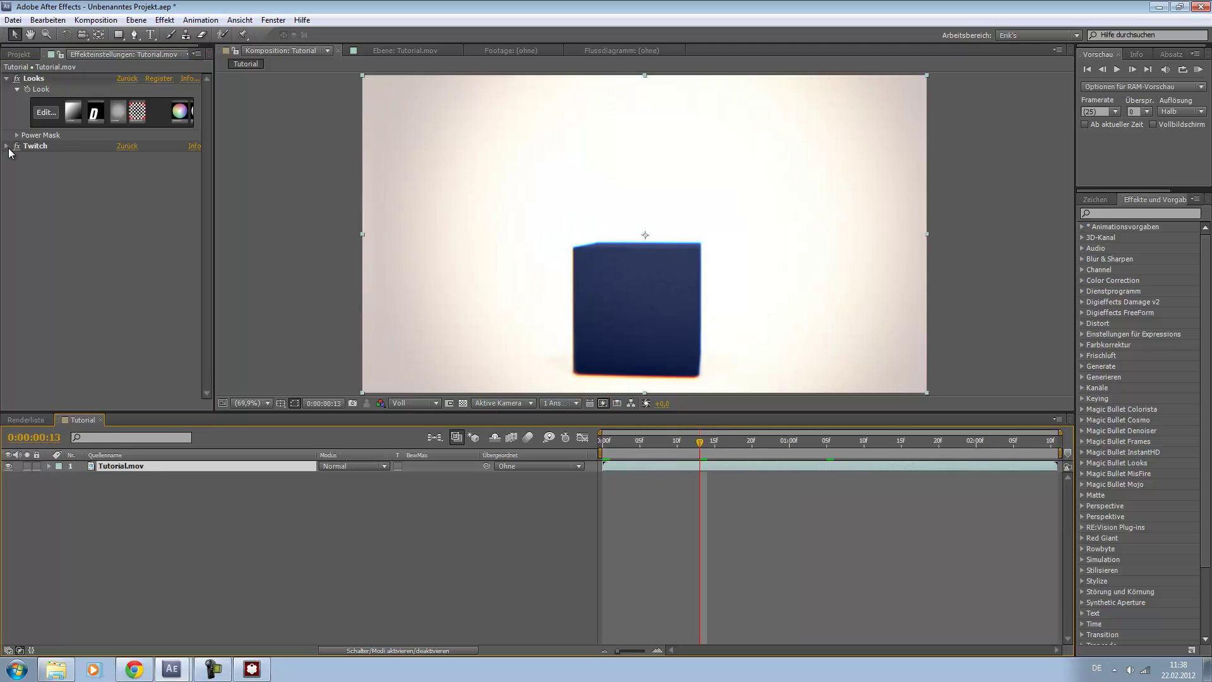
click(17, 146)
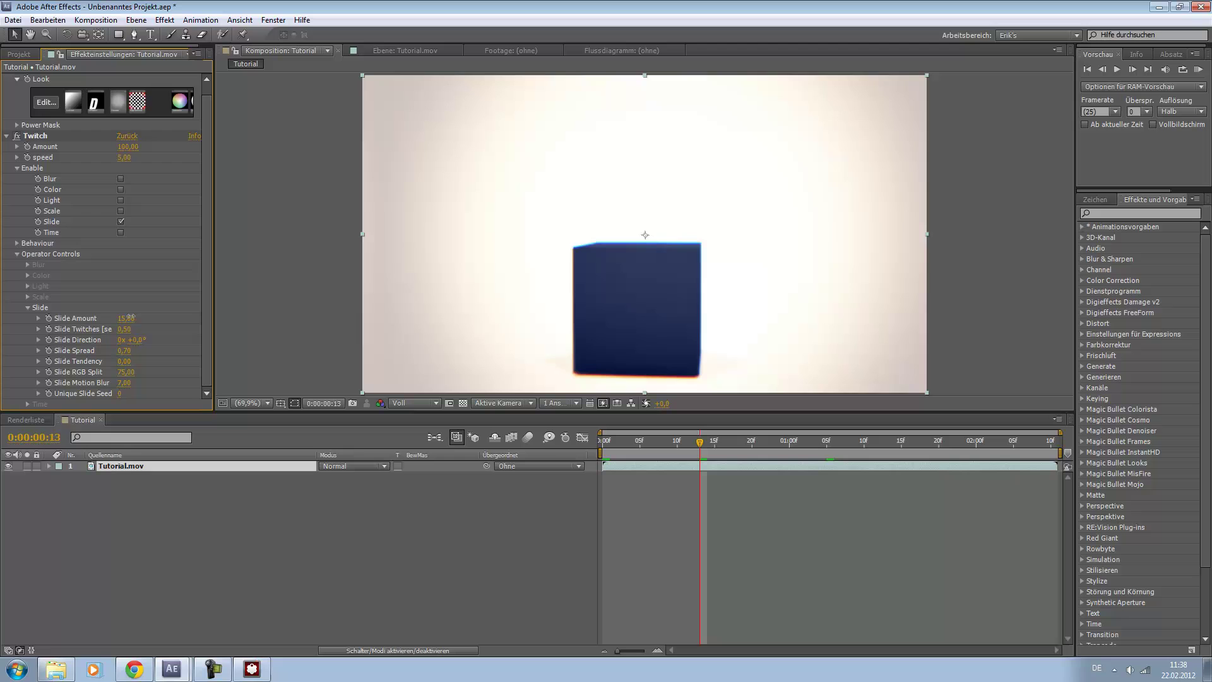
drag(125, 318, 140, 322)
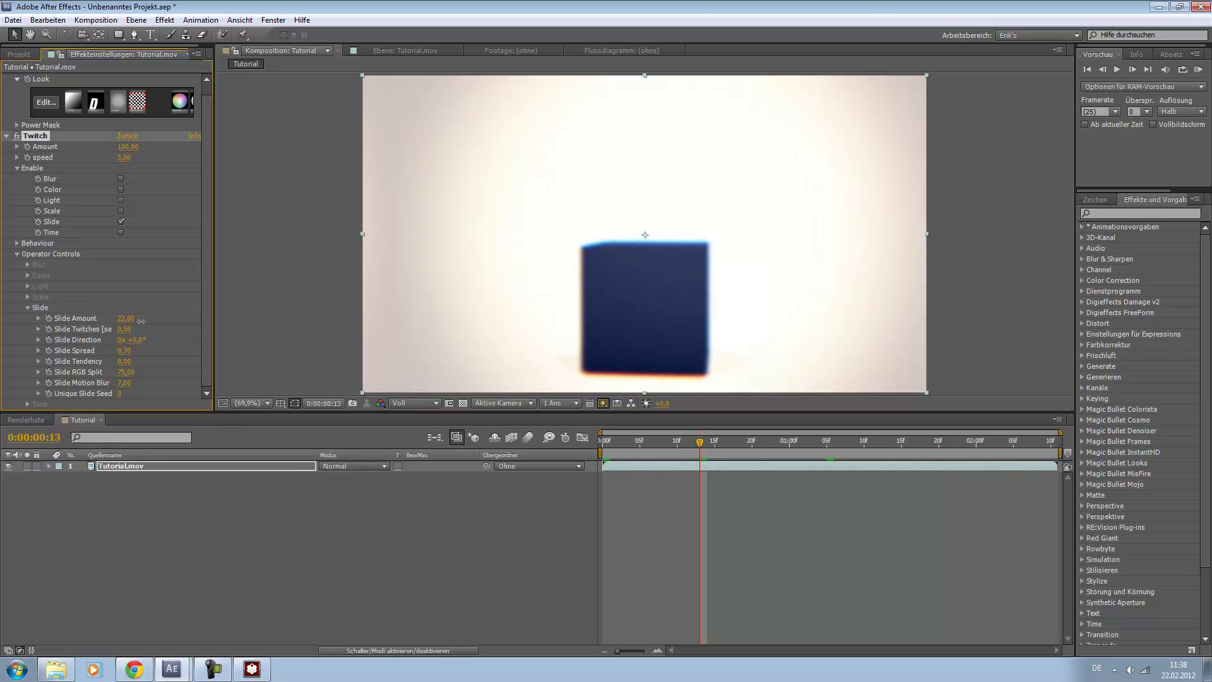
drag(125, 328, 136, 332)
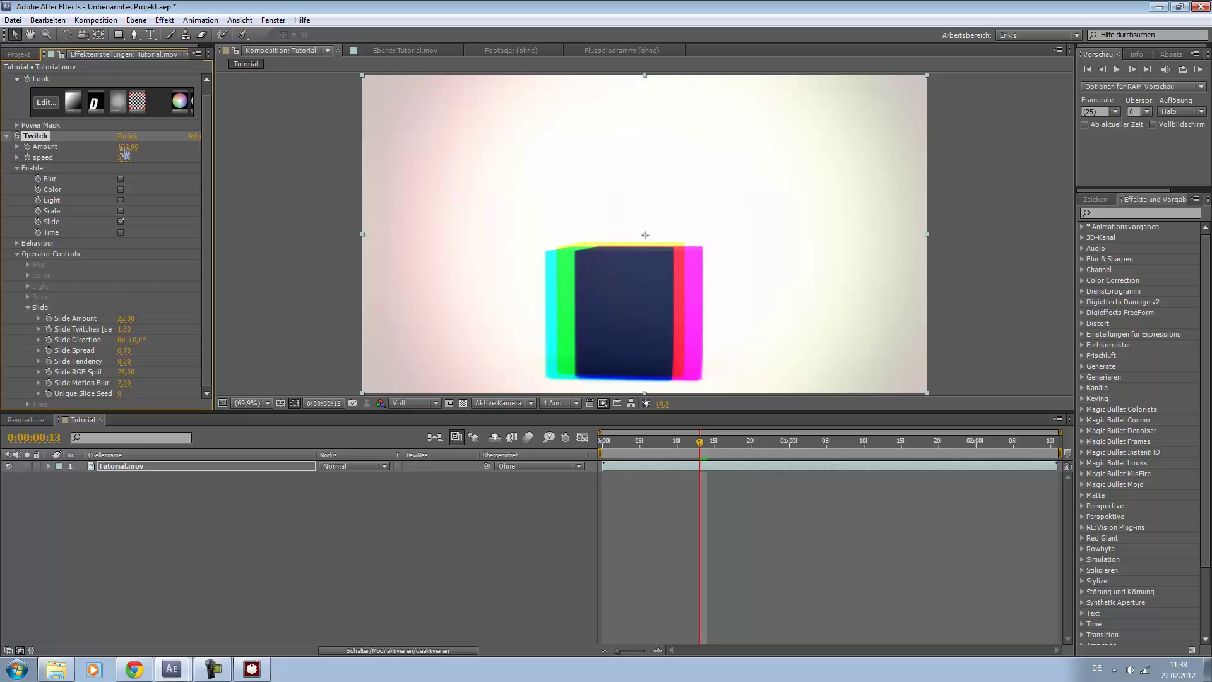
- Animate Twitch Amount from 0 before the cube shatters to 100 afterwards
drag(125, 149, 47, 158)
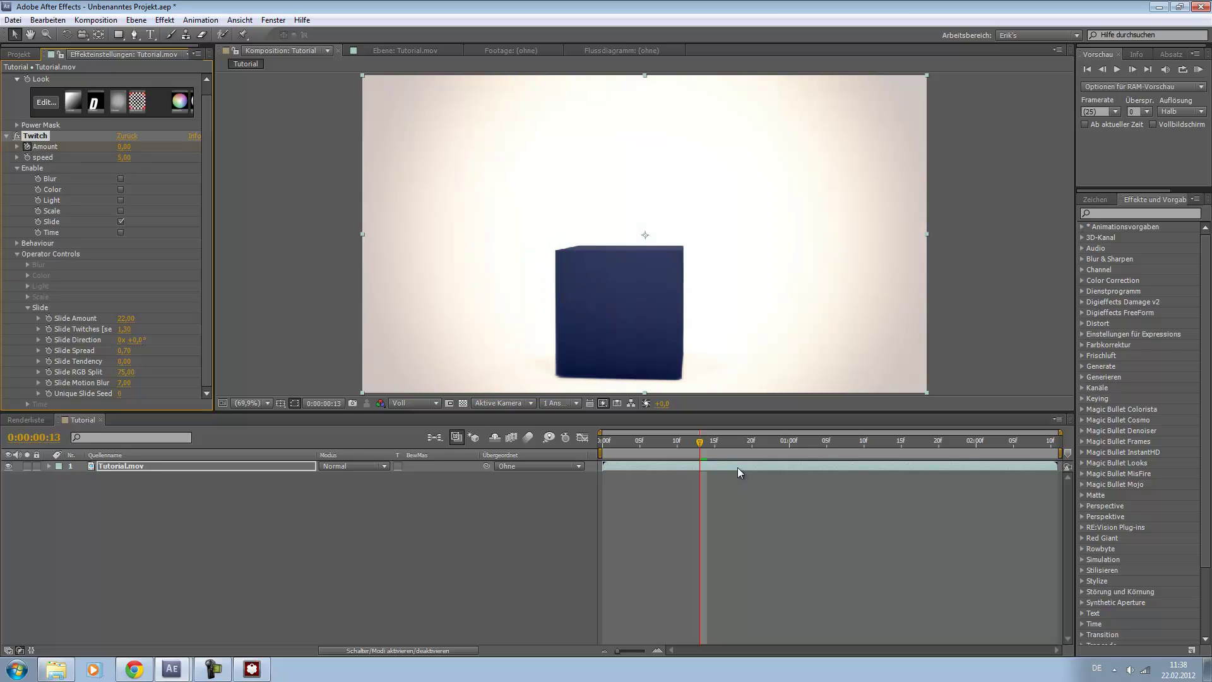
drag(699, 442, 715, 442)
key(Page_Up)
click(124, 148)
text(00)
key(Return)
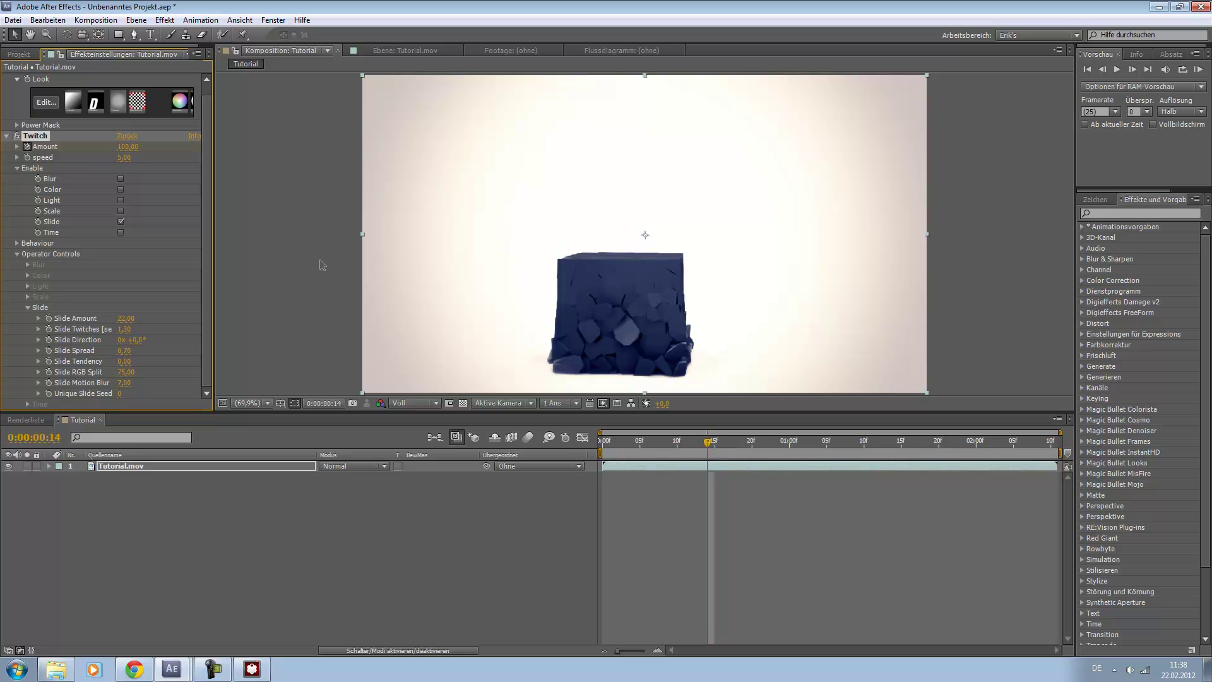
- RAM-preview the glitching cube from frame 13 and inspect a later frame
drag(711, 443, 606, 443)
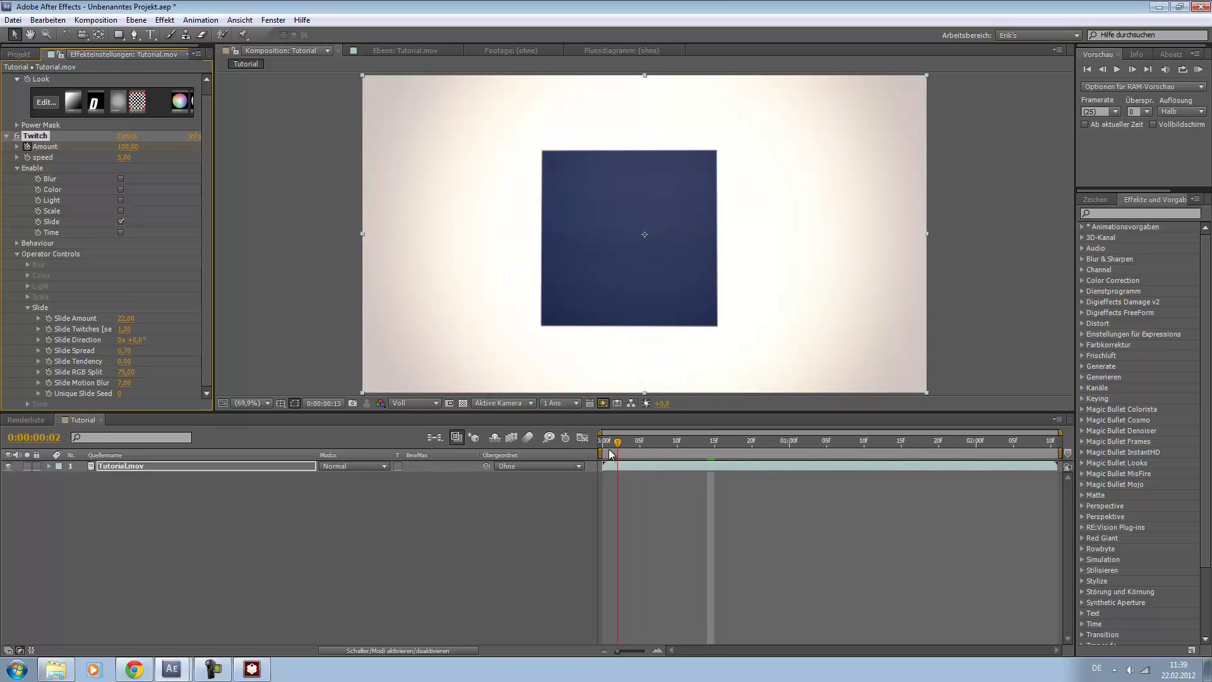
click(1198, 69)
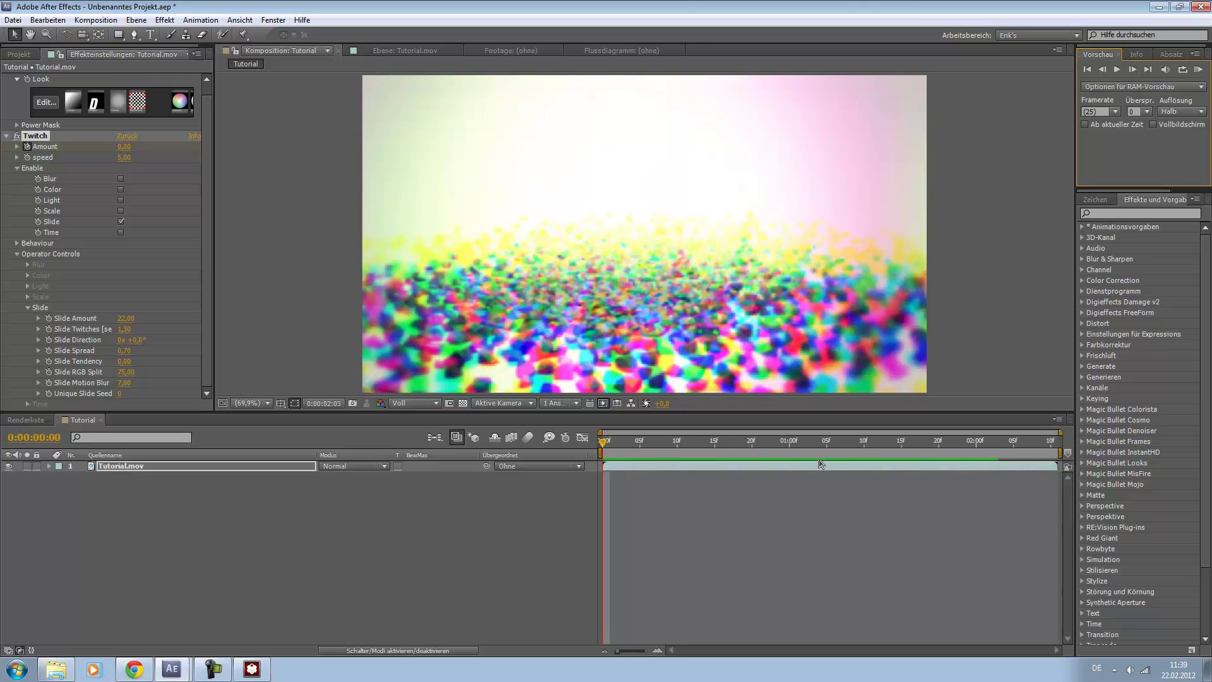
drag(842, 443, 979, 466)
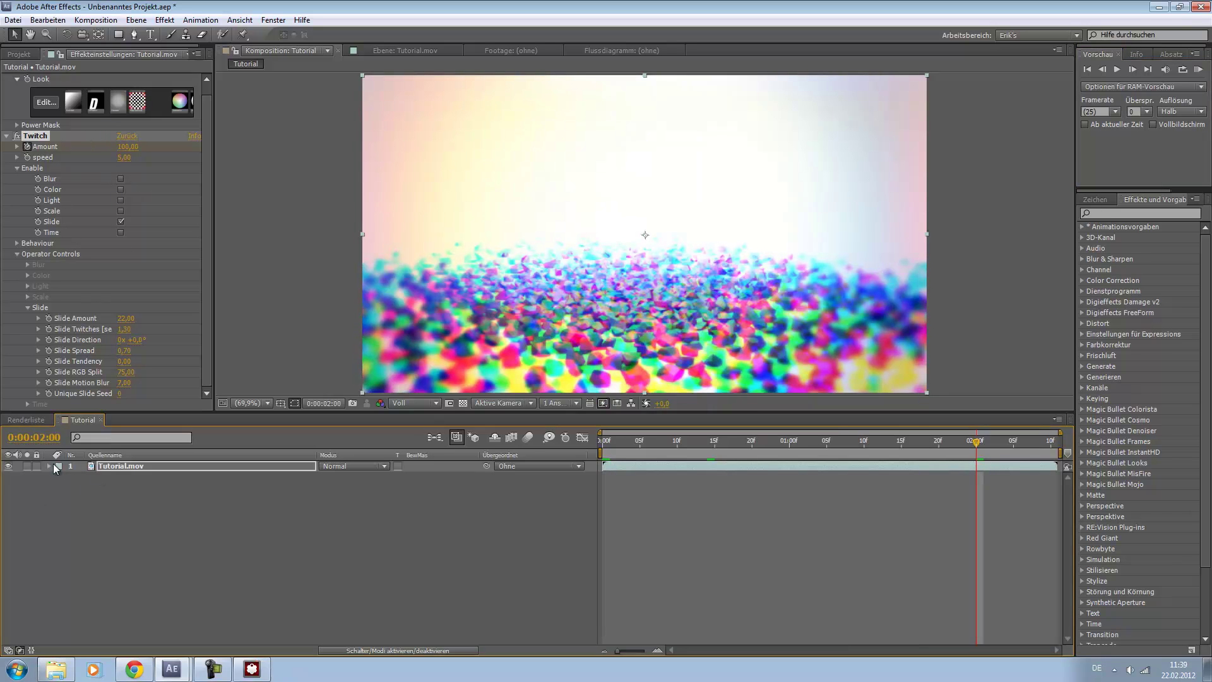
- Keyframe the Twitch Amount to 0 at 0:00:02:01 in the timeline
click(115, 465)
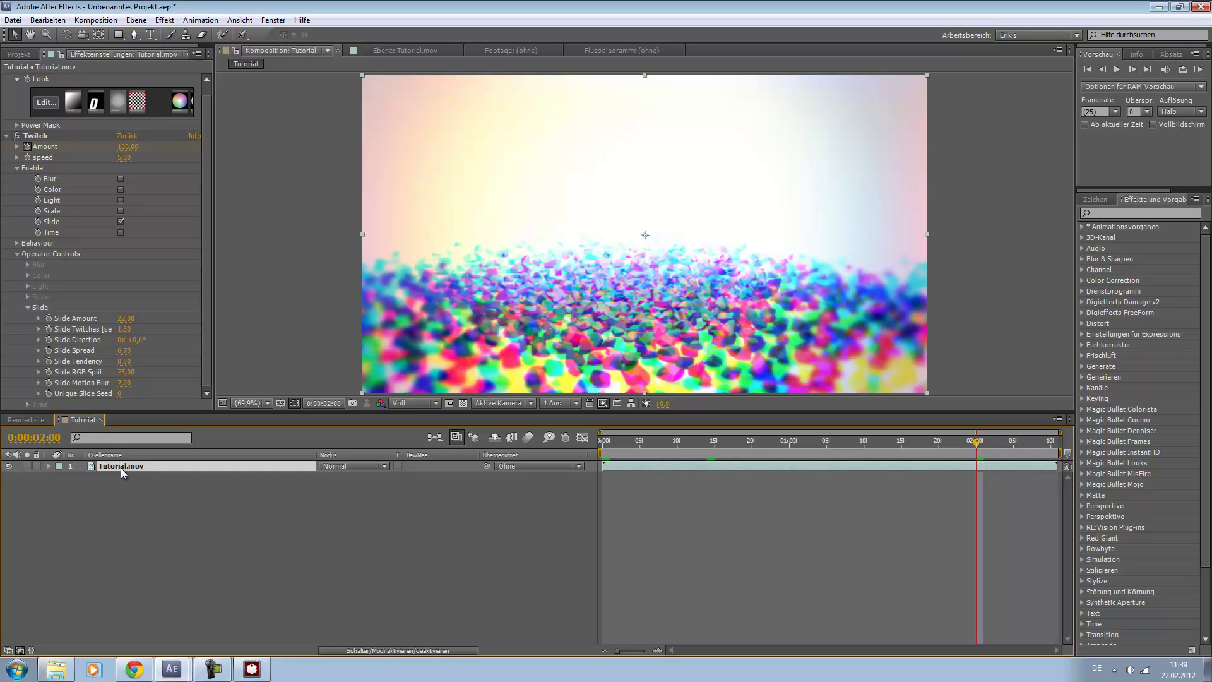
key(e)
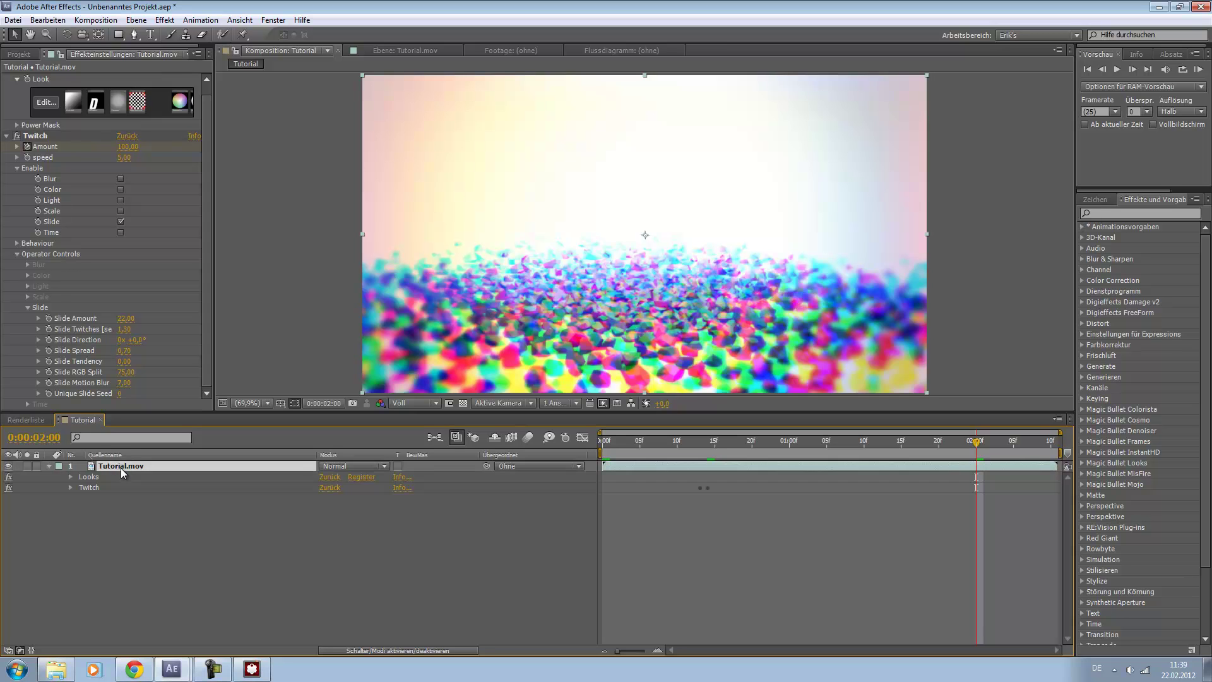
click(72, 487)
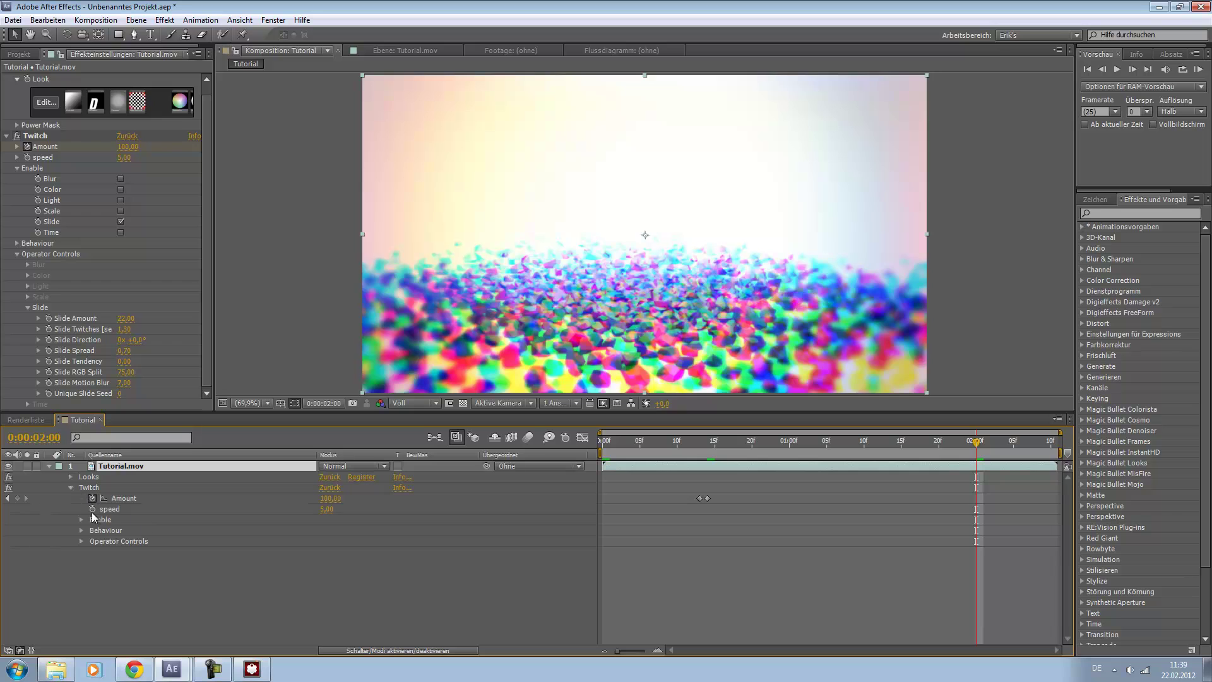
click(17, 499)
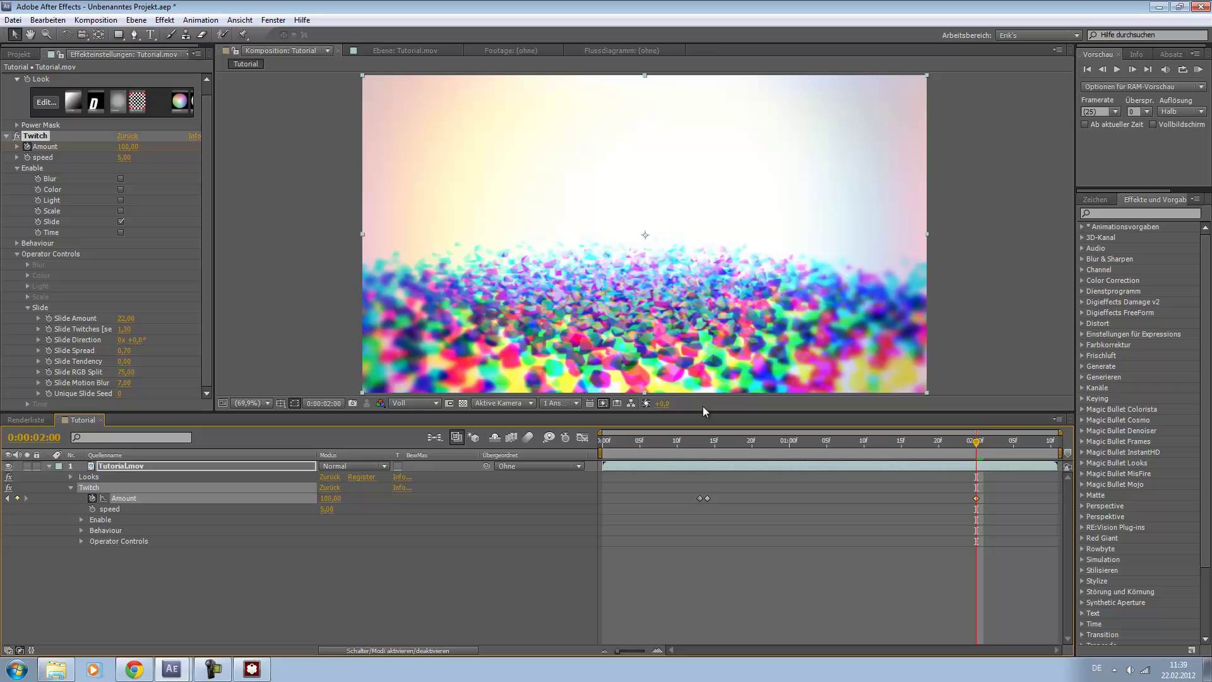
key(Page_Down)
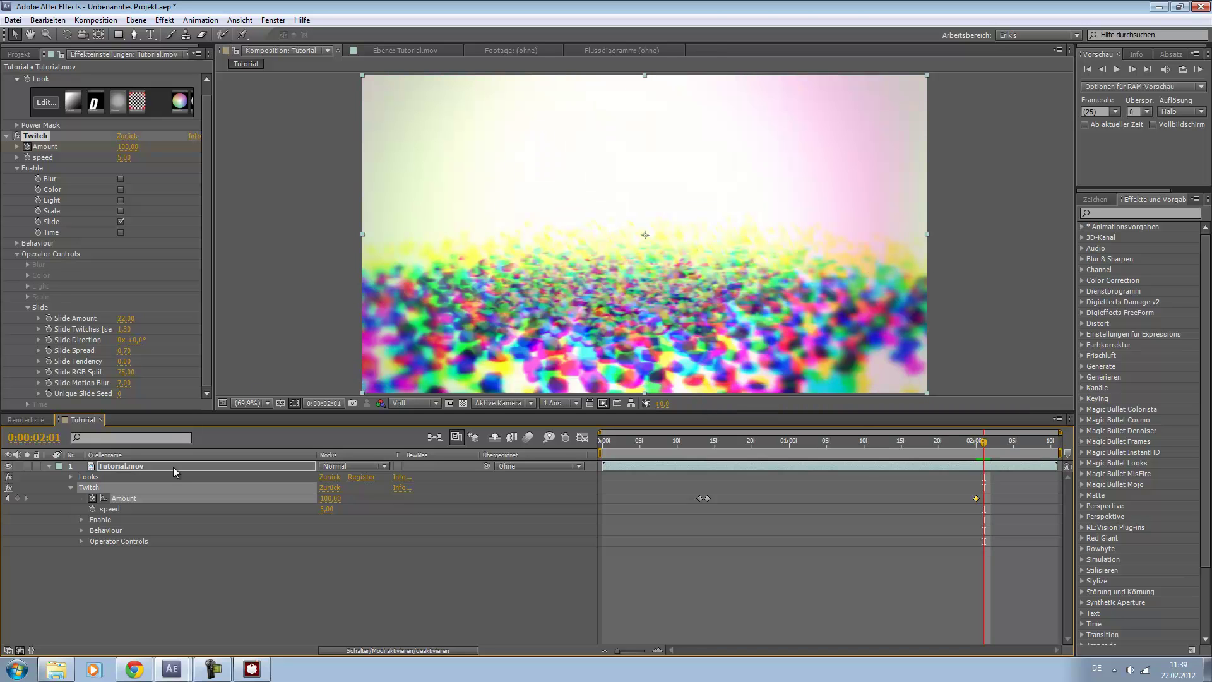
click(329, 499)
text(0)
key(Return)
- Preview the animation from the start, then collapse the clip's properties
drag(984, 441, 604, 442)
click(1198, 69)
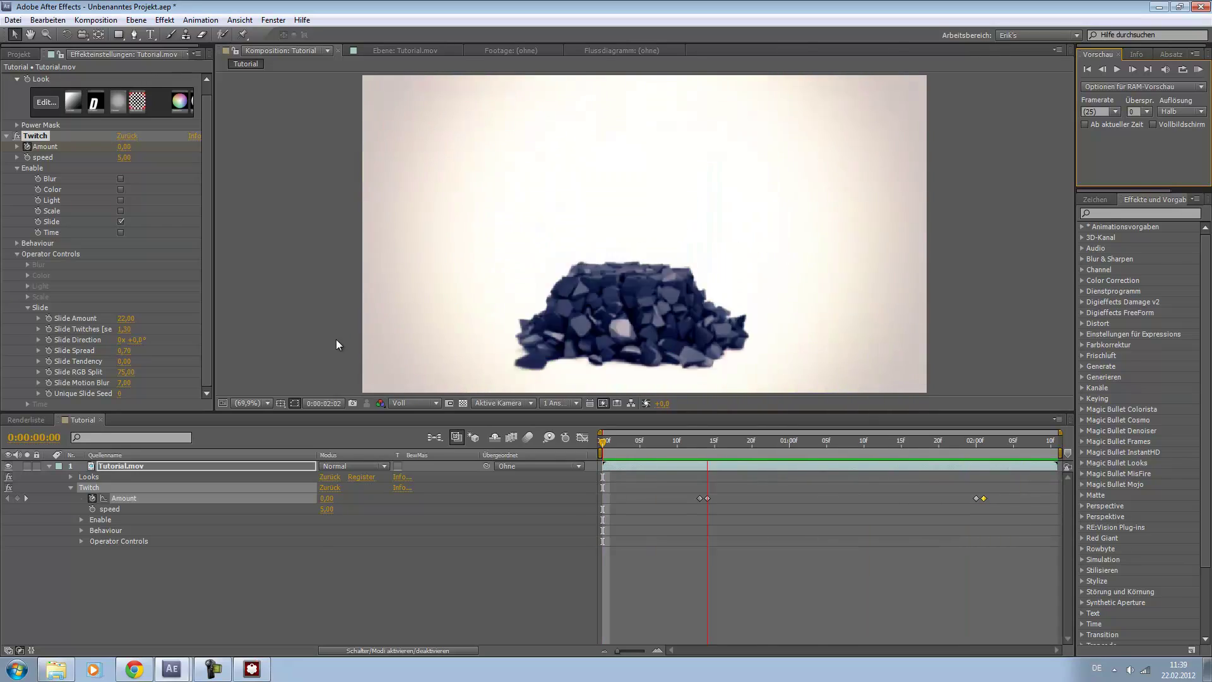
click(144, 573)
click(48, 467)
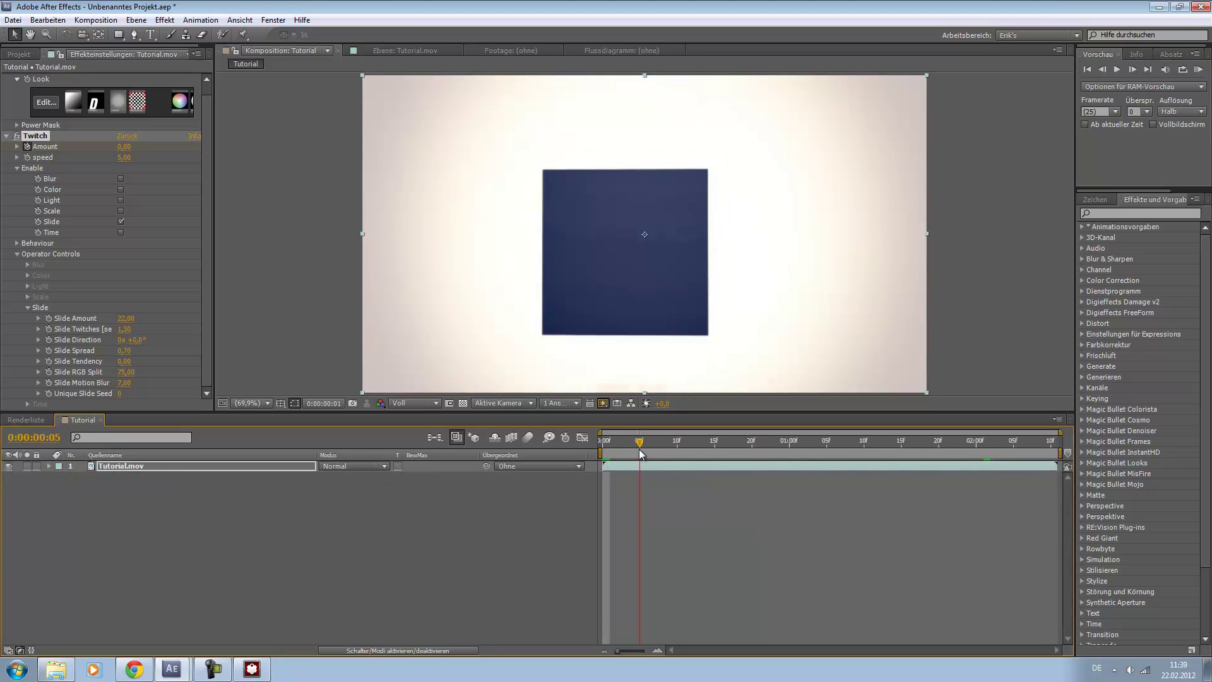
- Collapse Looks and Twitch, then drag DE_Artifact from Digieffects Damage v2 onto Tutorial.mov
click(6, 136)
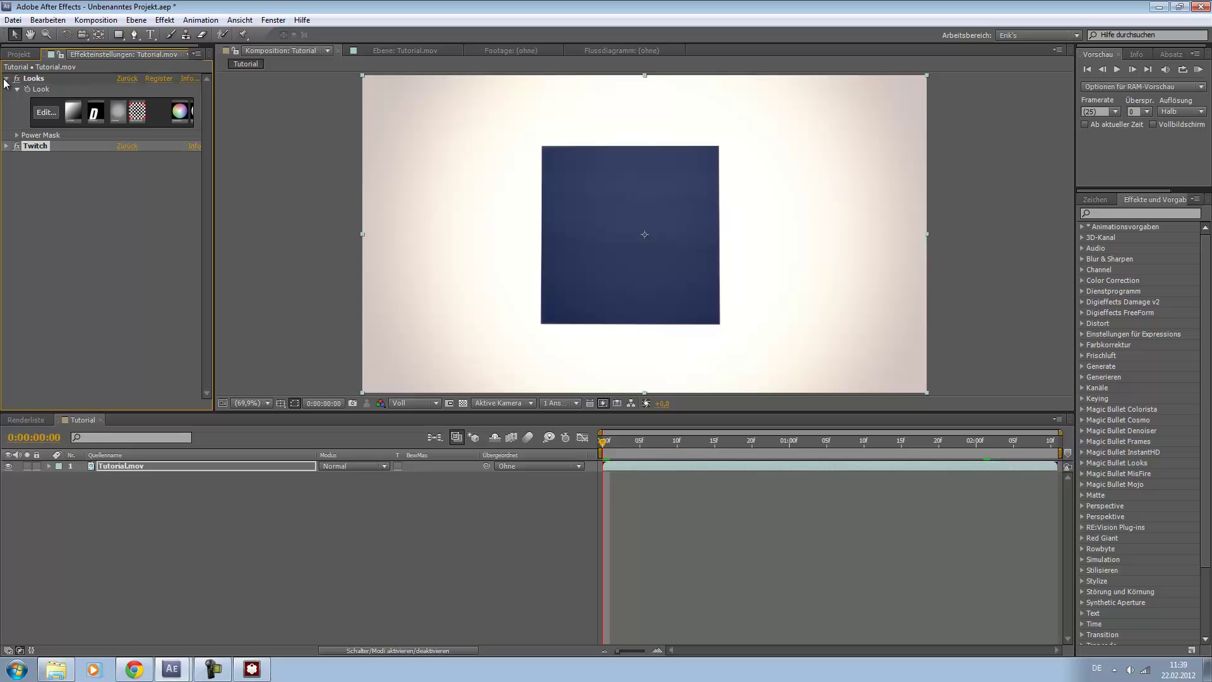
click(7, 78)
mouse_move(614, 444)
mouse_down()
mouse_move(990, 454)
mouse_move(570, 461)
mouse_up()
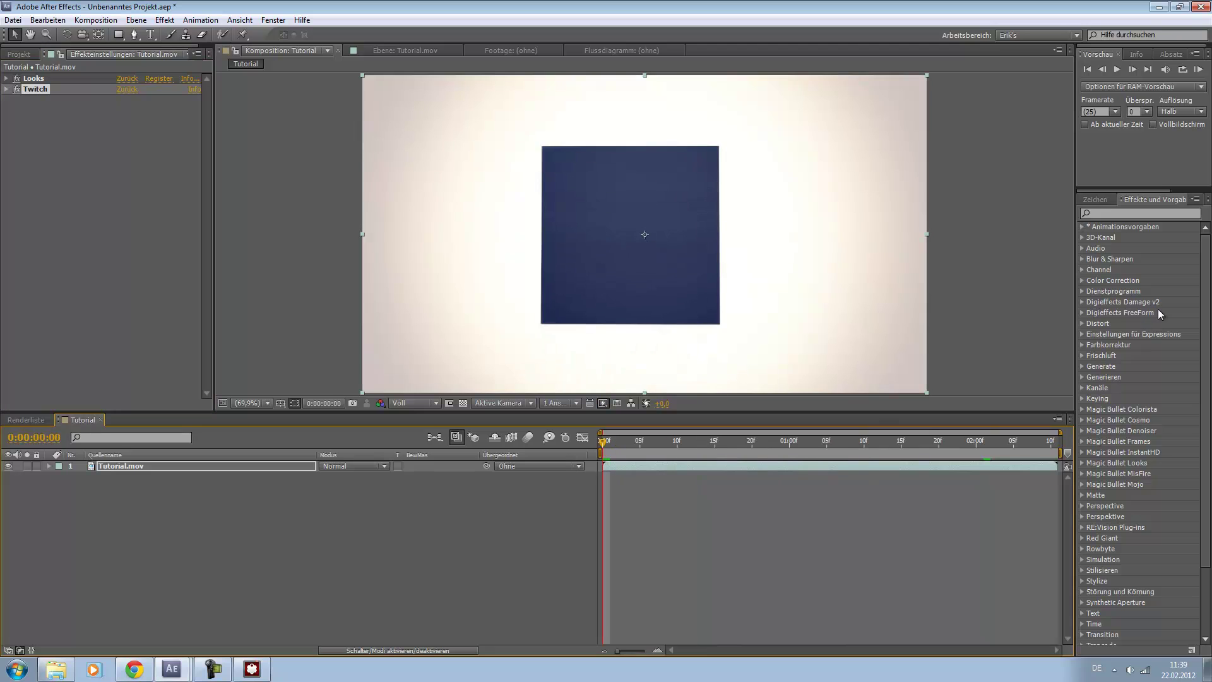
click(1083, 302)
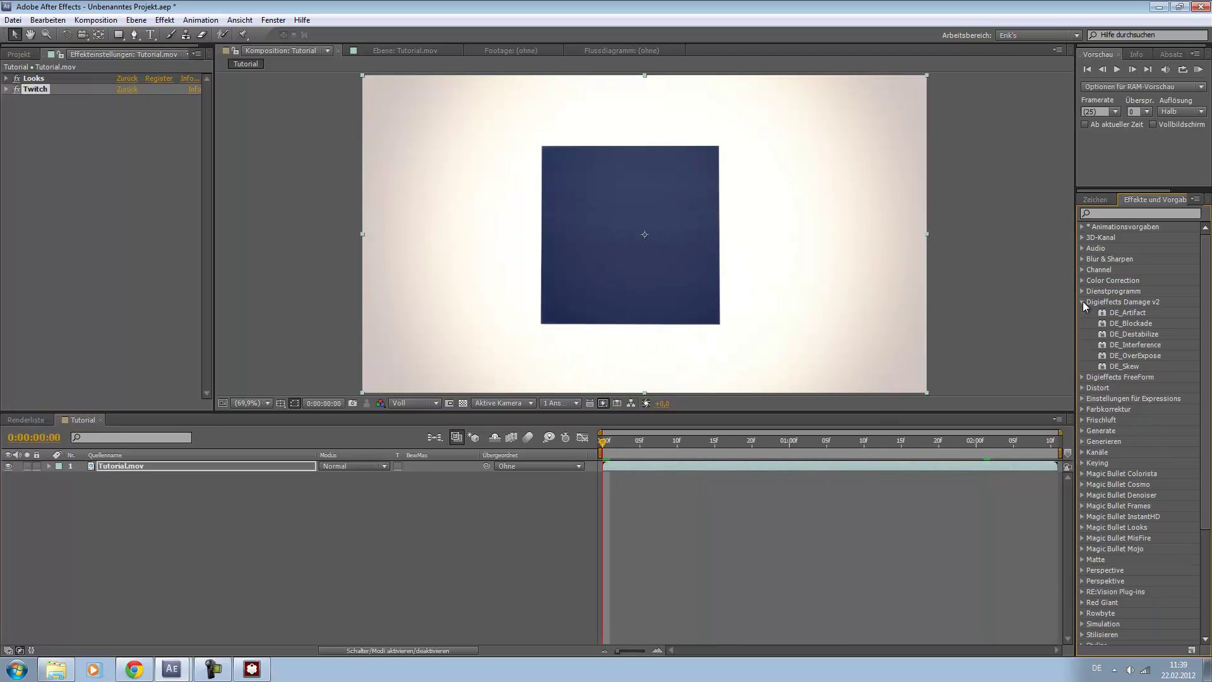
click(1134, 315)
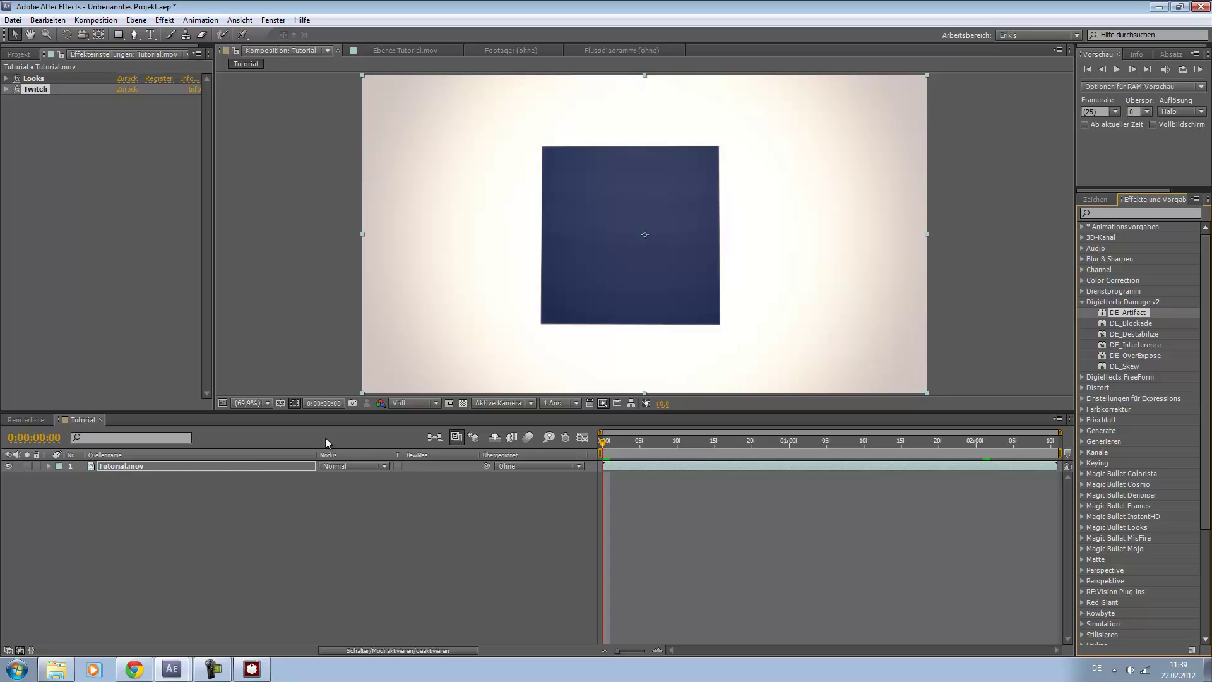
drag(324, 442, 244, 469)
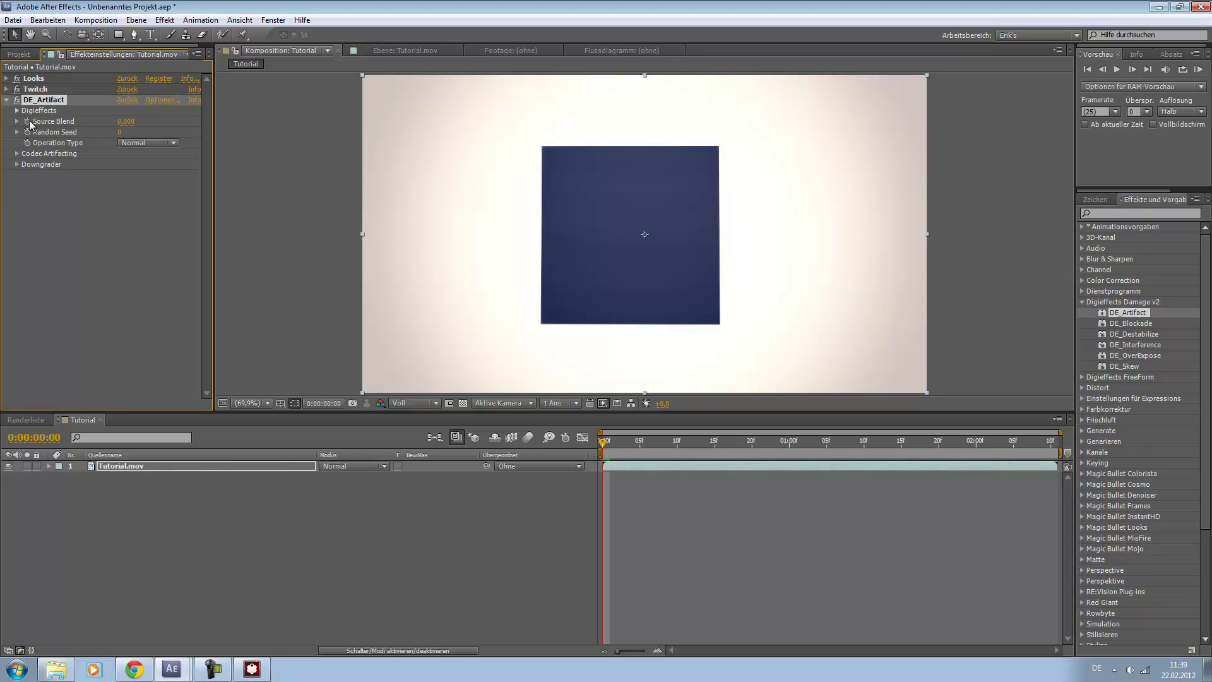
- Try DE_Artifact settings, reducing Codec Artifacting Freezing to 0, and check later frames
click(16, 154)
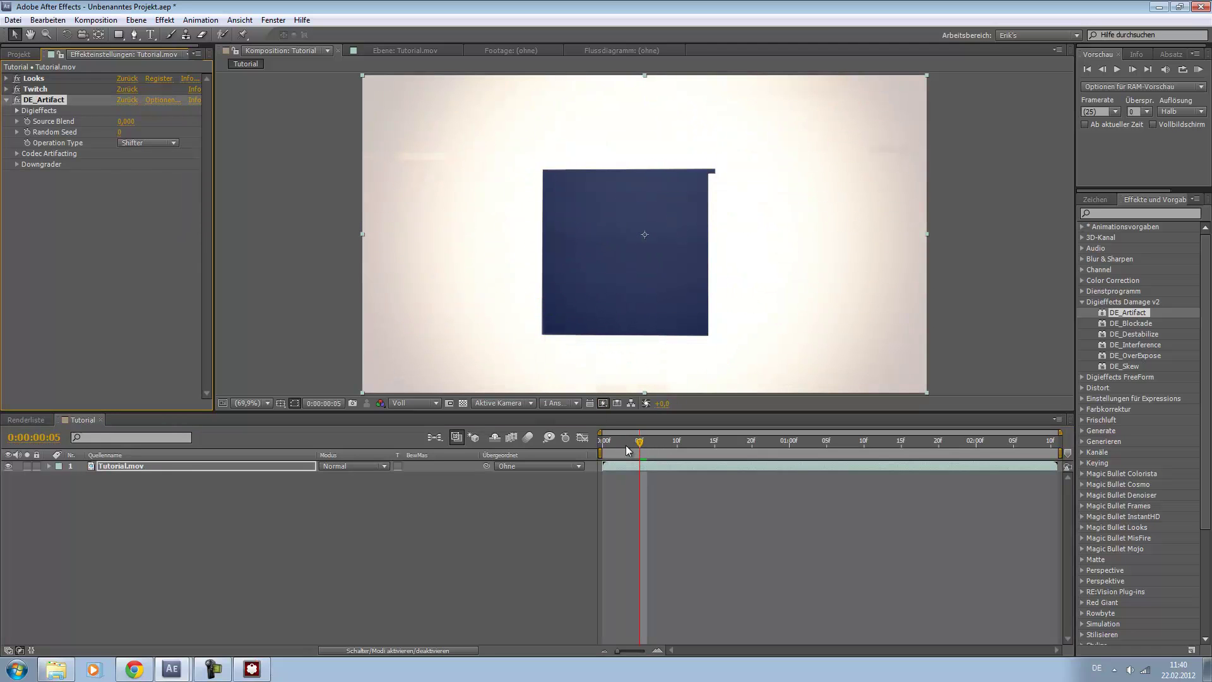
drag(640, 442, 694, 442)
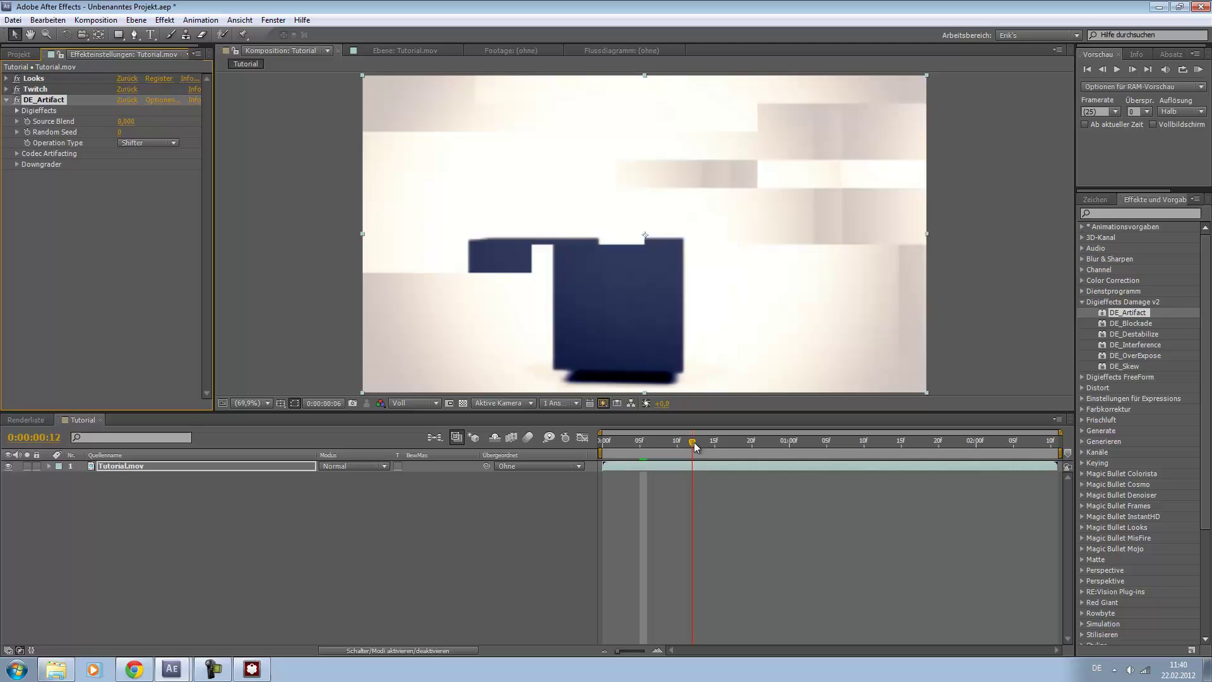
click(18, 154)
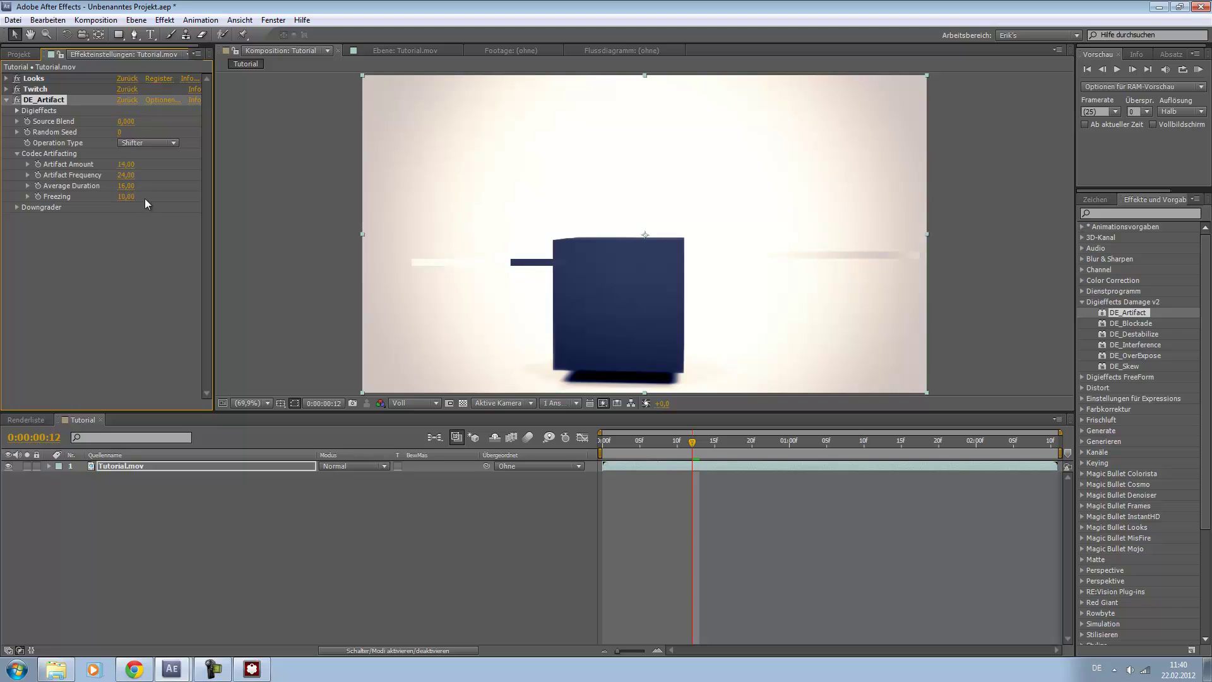
drag(126, 197, 118, 202)
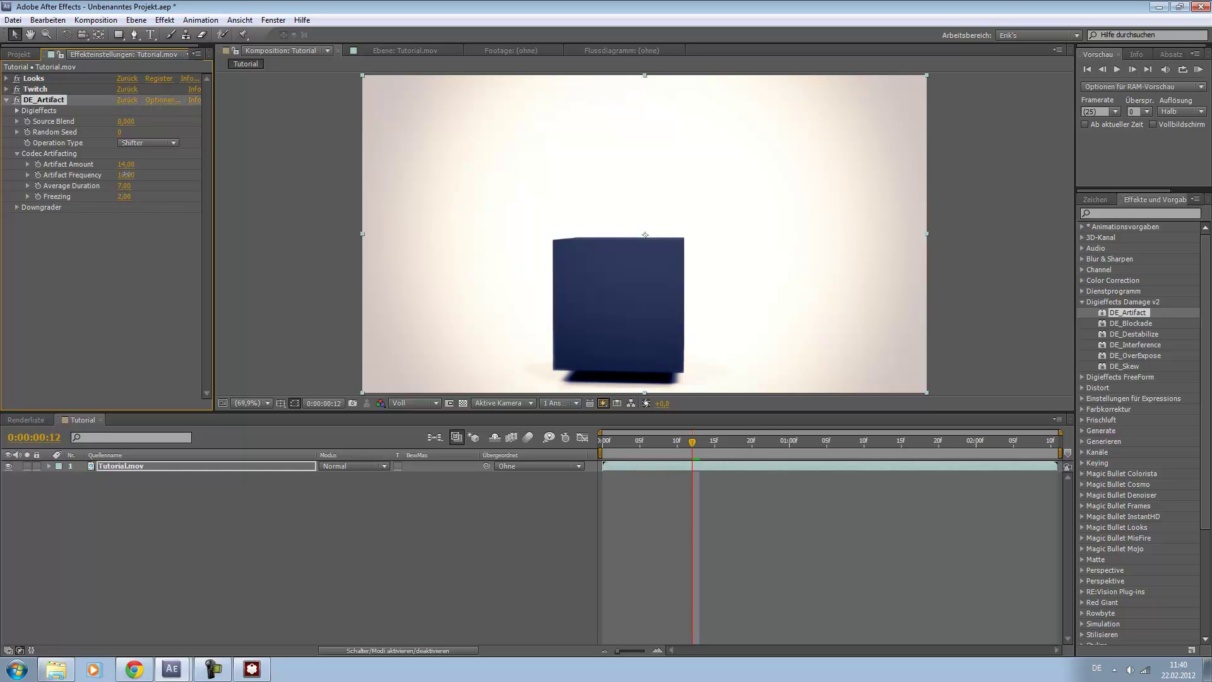
mouse_move(700, 444)
mouse_down()
mouse_move(795, 451)
mouse_move(691, 463)
mouse_up()
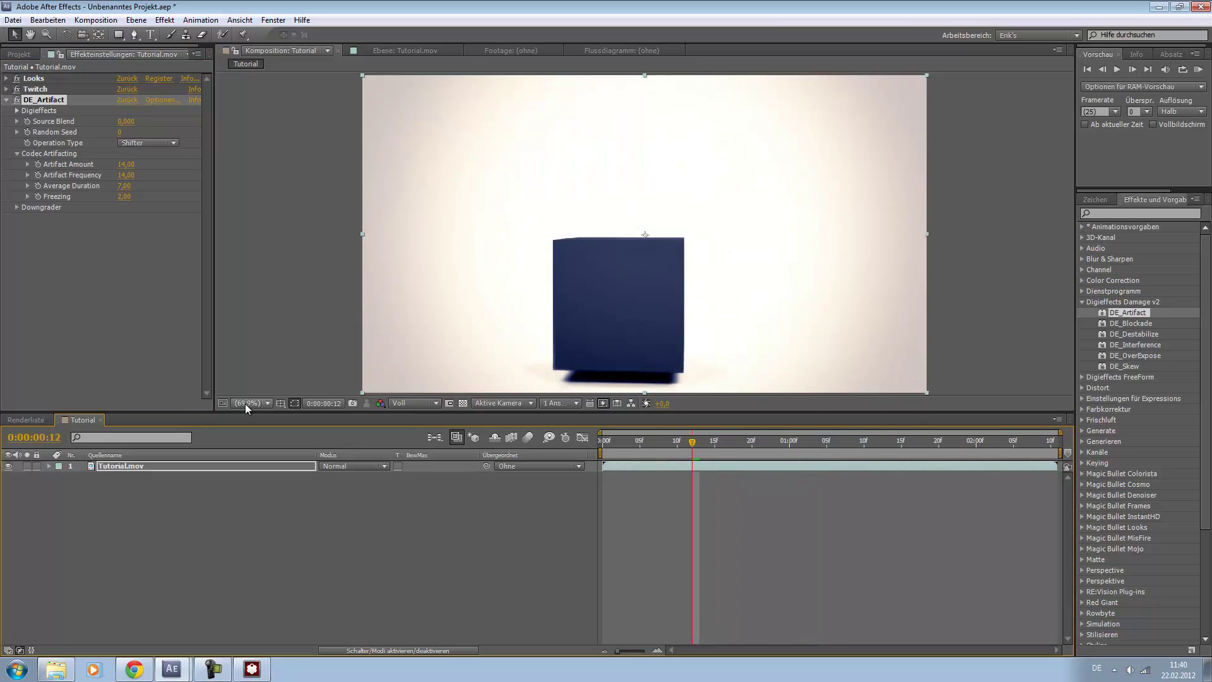
- Delete the DE_Artifact effect from the clip and clear the selection
key(Delete)
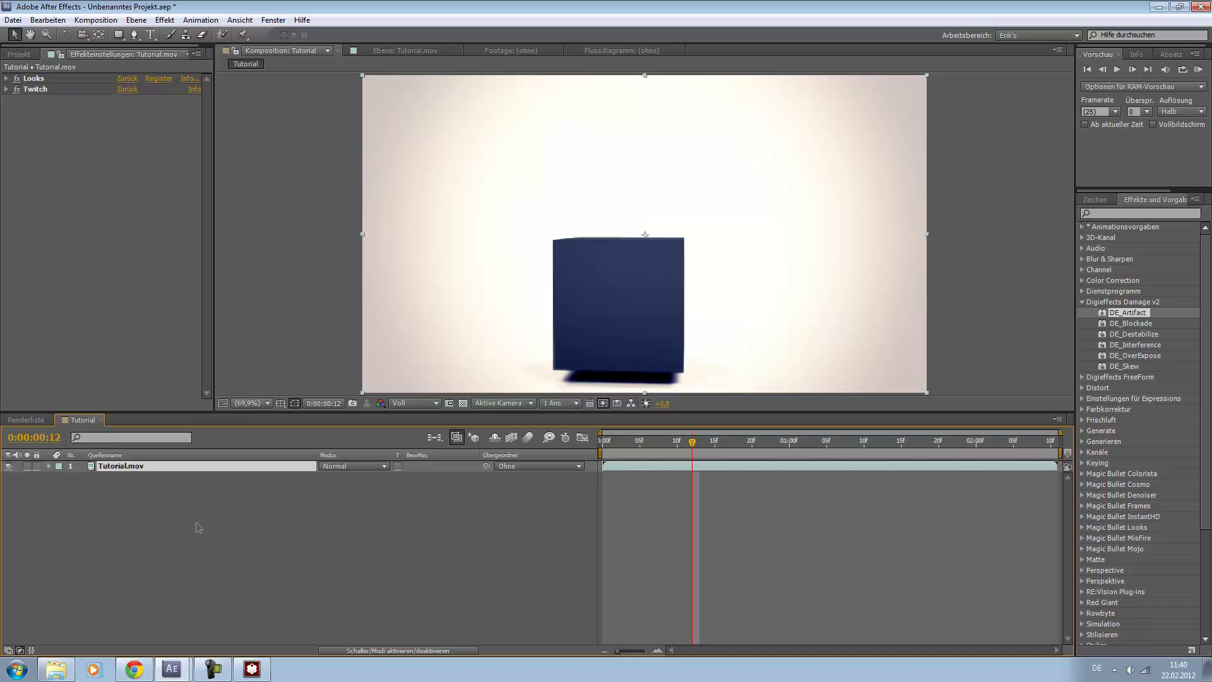
click(199, 503)
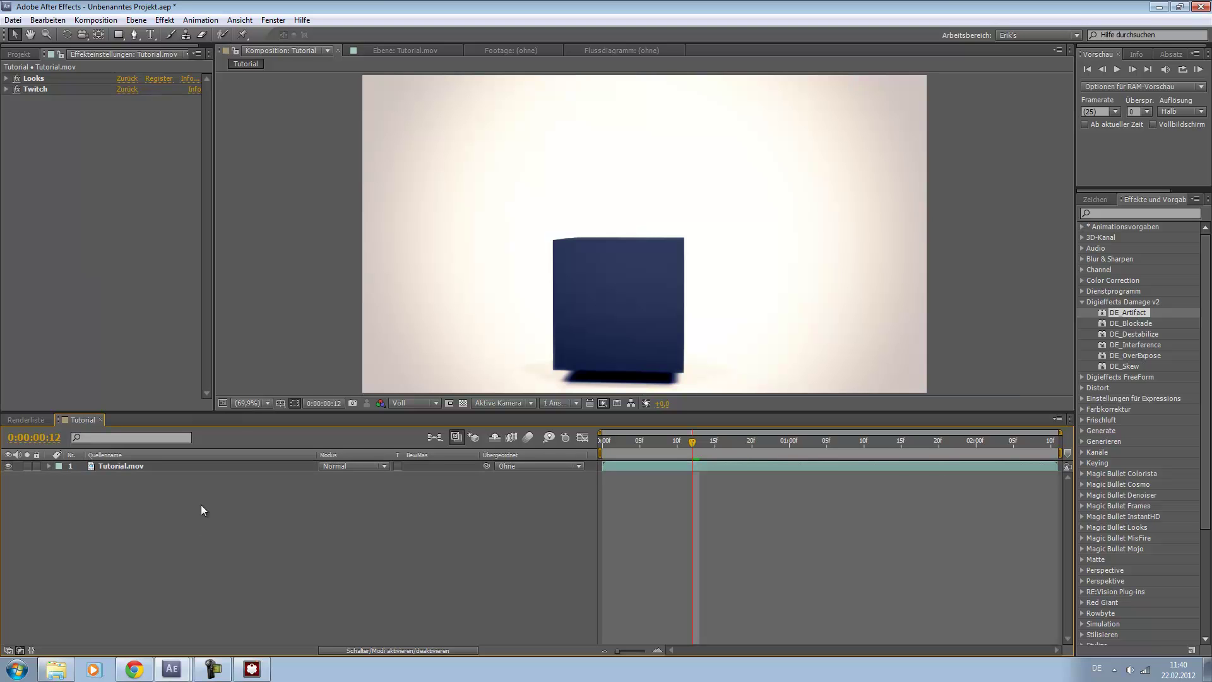
click(136, 20)
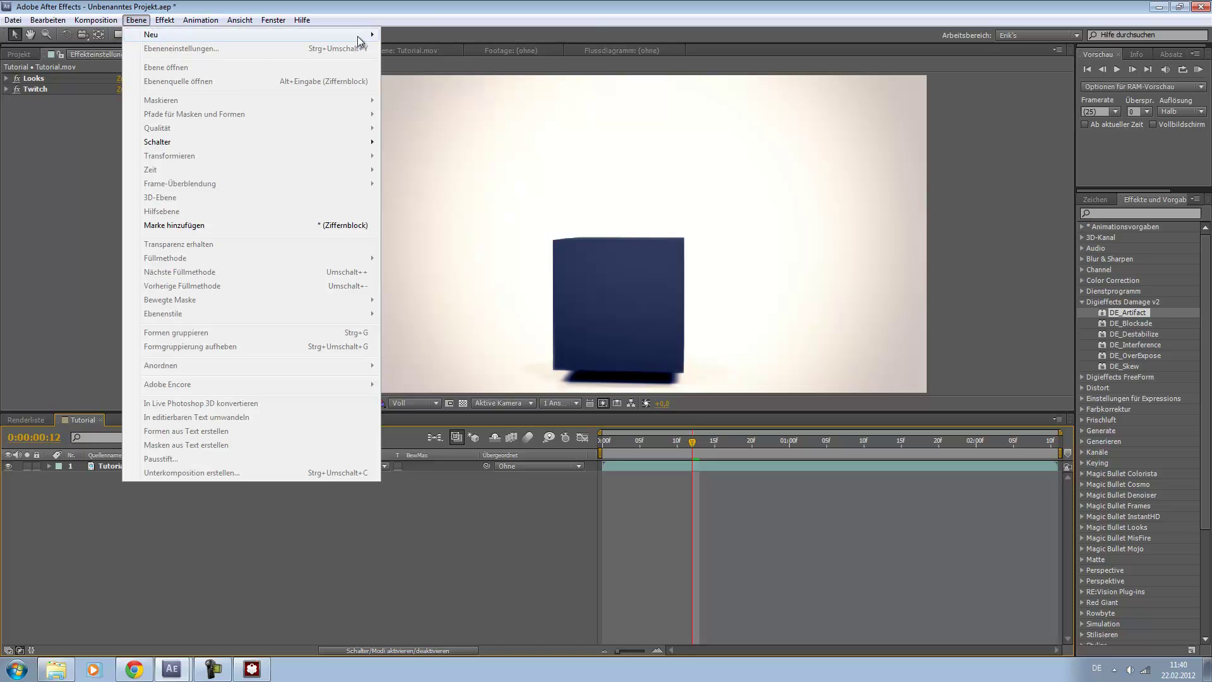
mouse_move(190, 35)
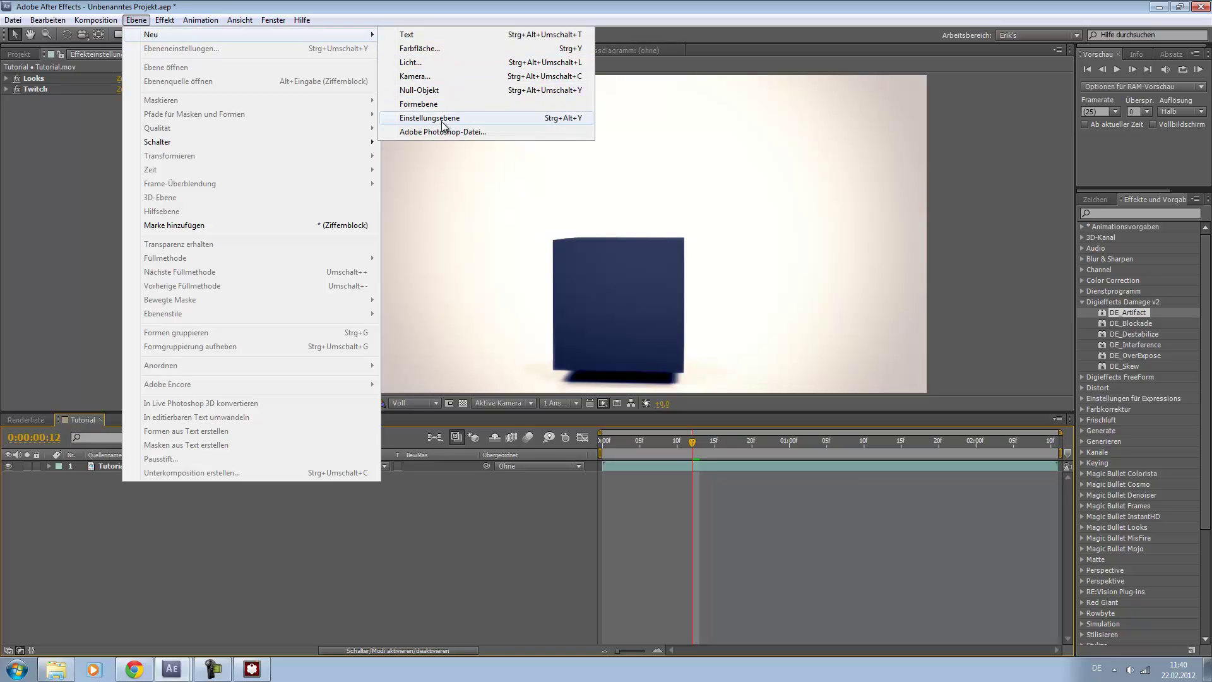
- Choose Einstellungsebene from Ebene > Neu to add Einstellungsebene 1
click(442, 121)
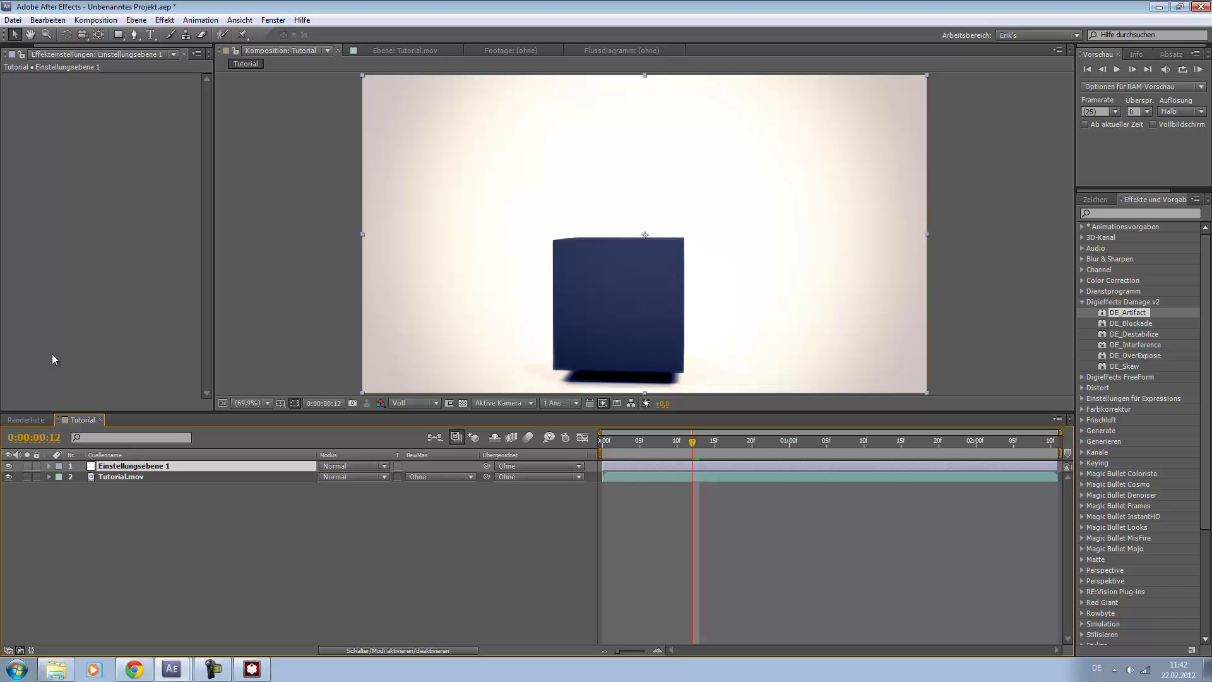
- Apply DE_Artifact to the adjustment layer and lower its Artifact Amount to 14
click(75, 204)
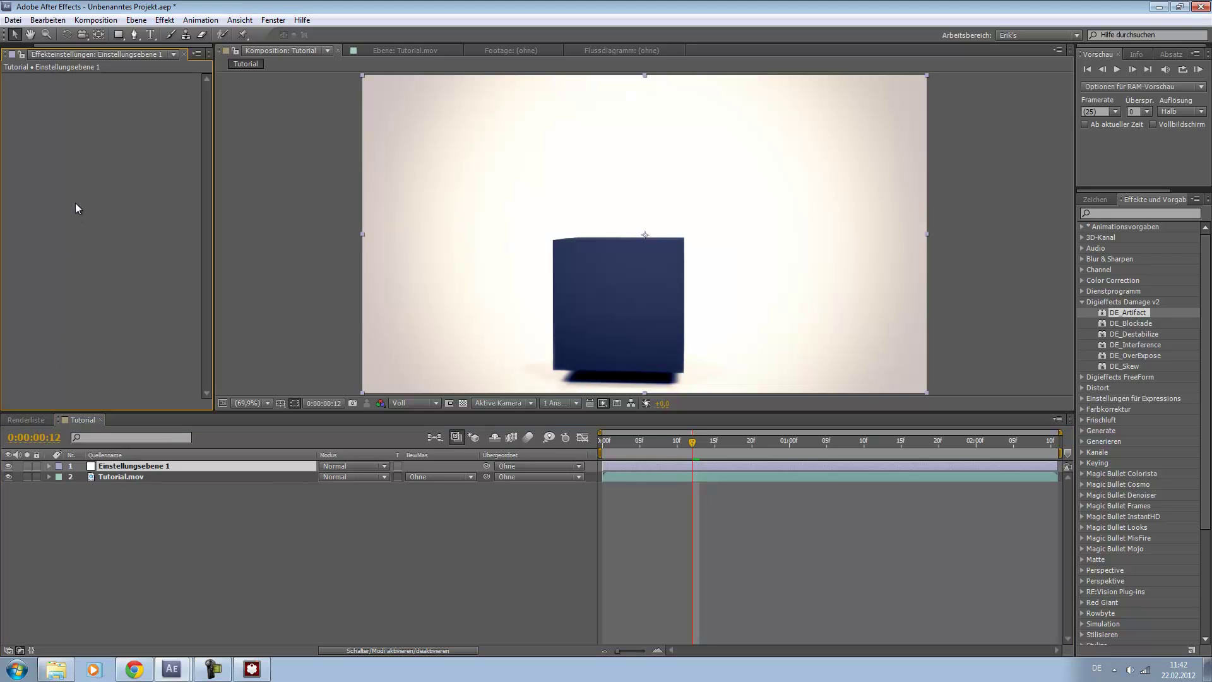
click(134, 478)
click(58, 299)
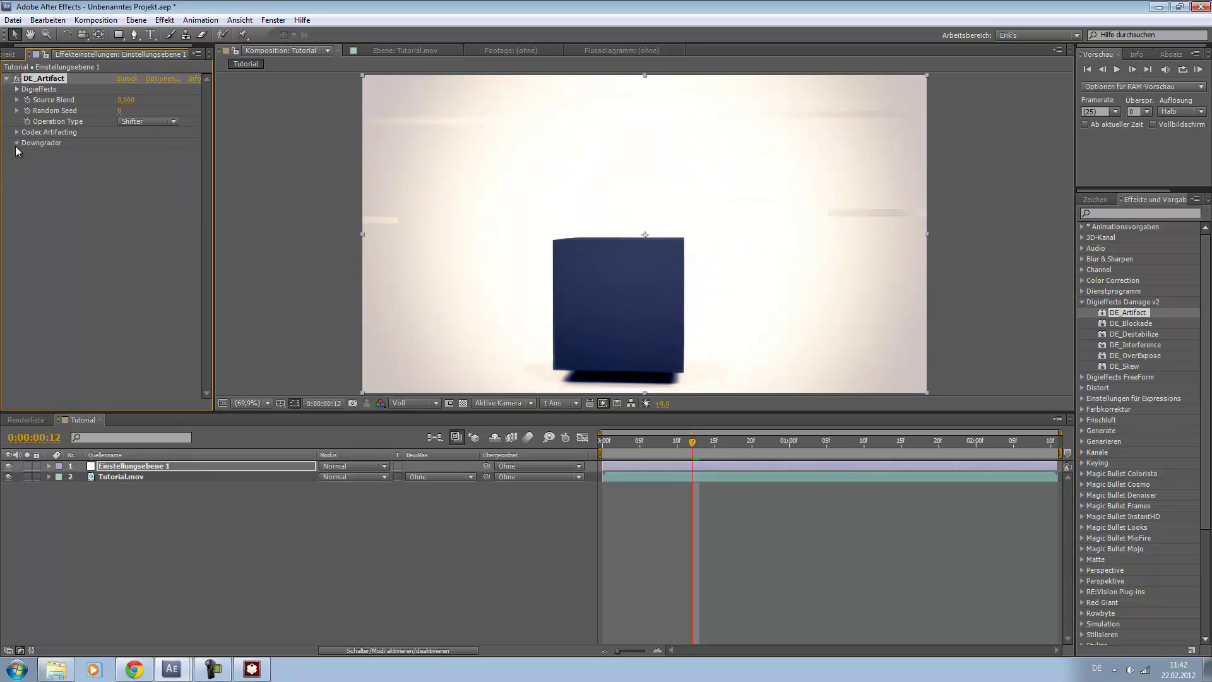
click(17, 132)
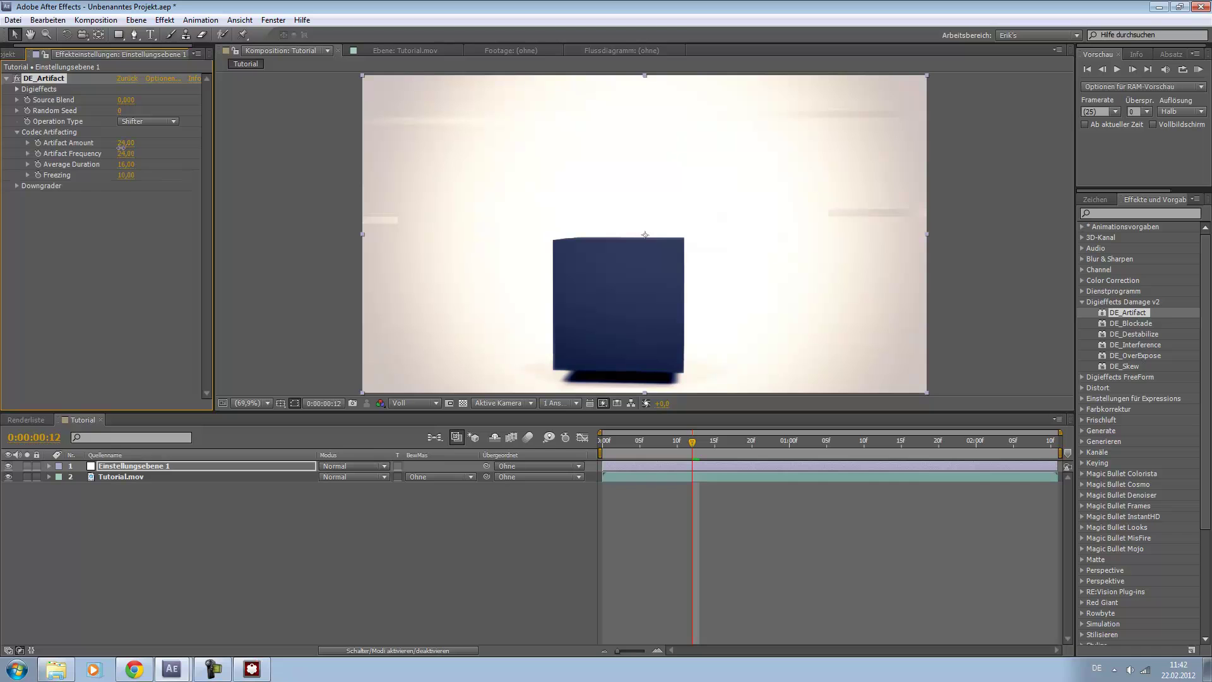
drag(121, 147, 142, 201)
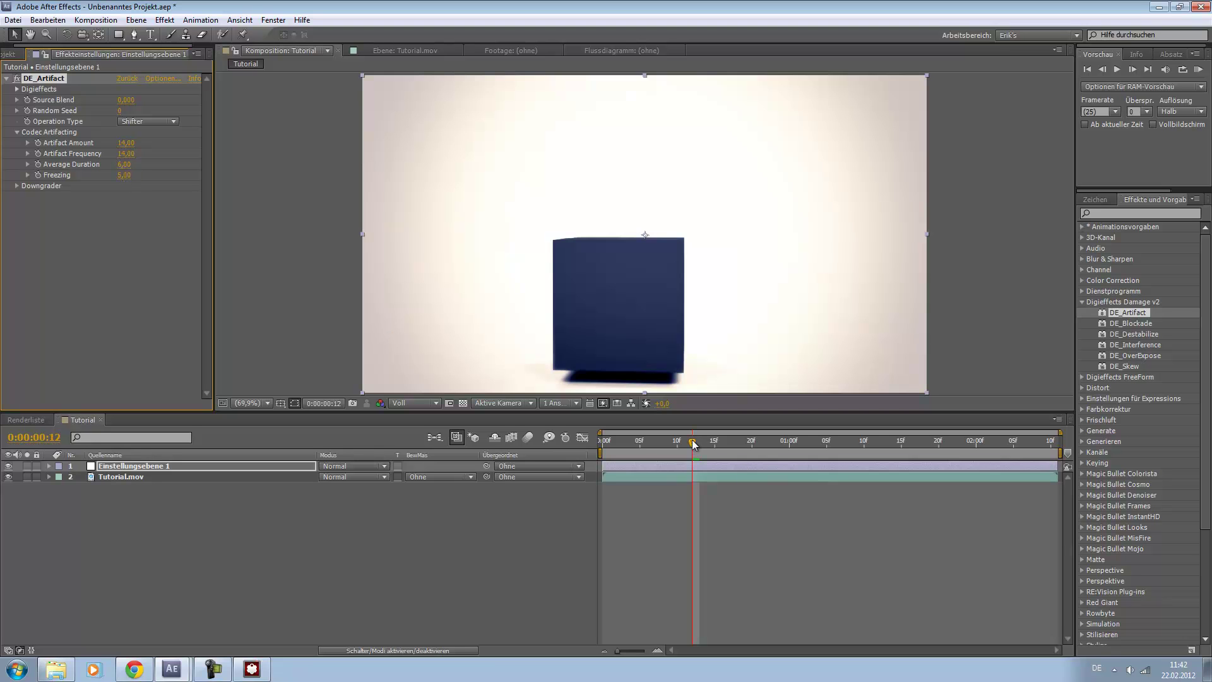
- Trim the adjustment layer to start at frame 13 and move the playhead to about two seconds
drag(694, 444, 700, 466)
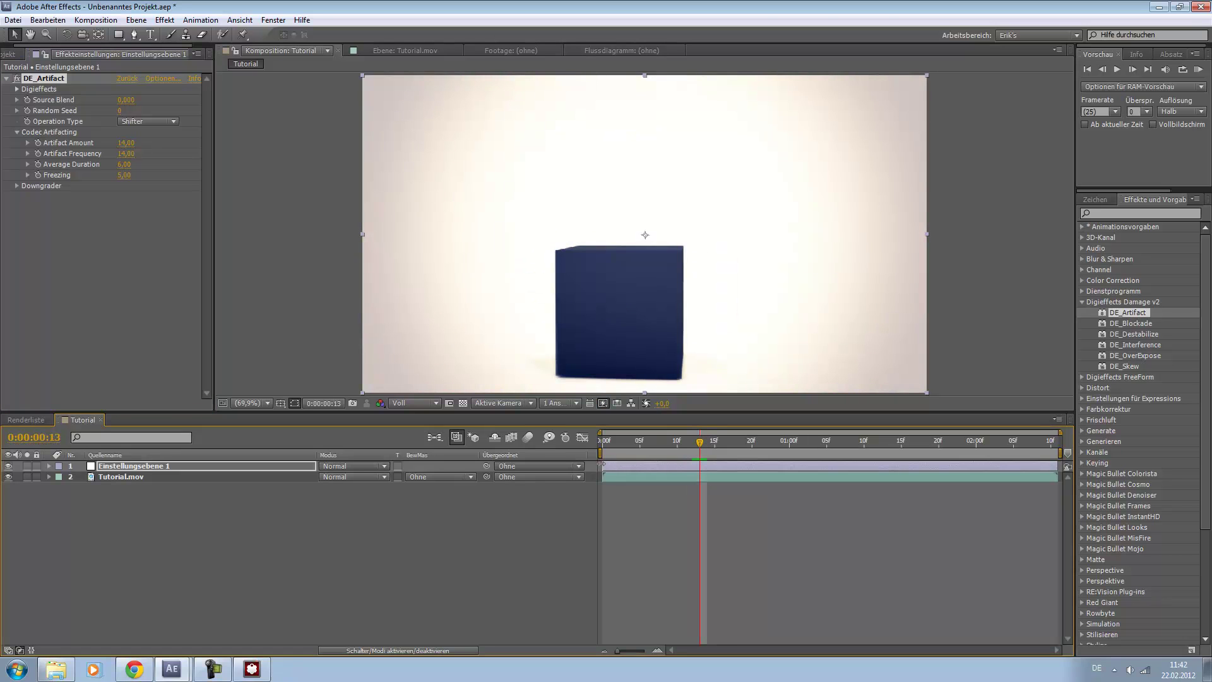
drag(610, 466, 701, 466)
drag(1007, 442, 991, 459)
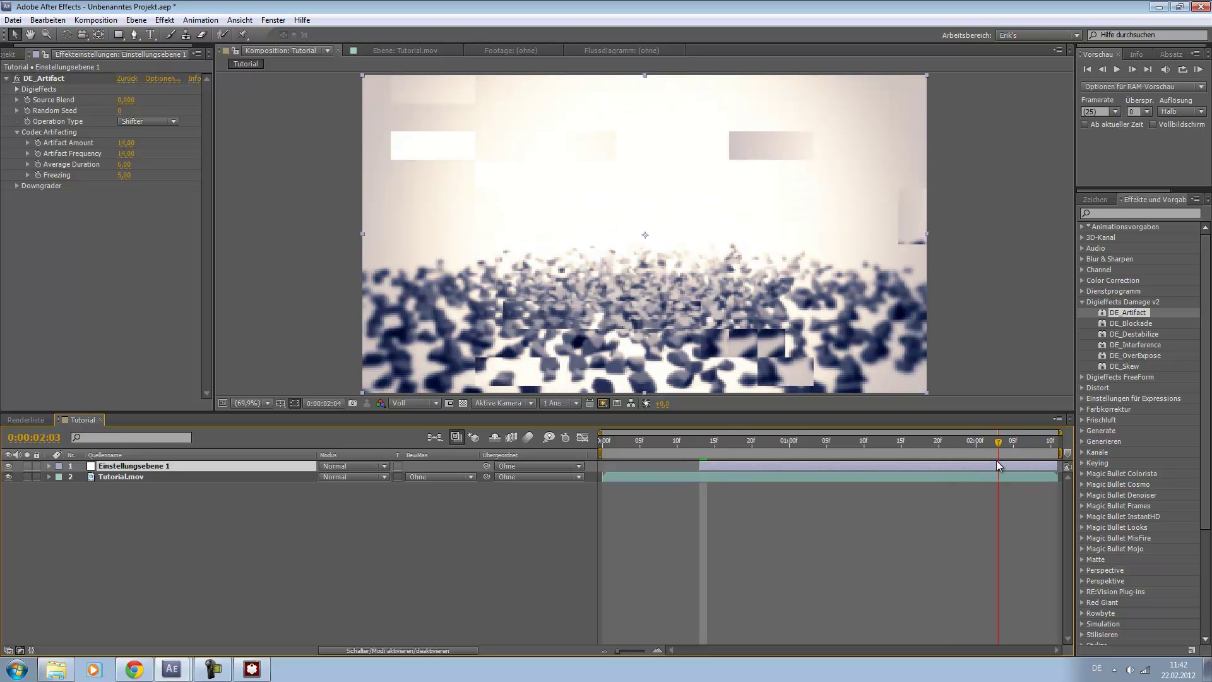
- End the adjustment layer at 0:00:02:01 and RAM-preview the glitched clip from the start
drag(991, 459, 985, 463)
key(alt+bracketright)
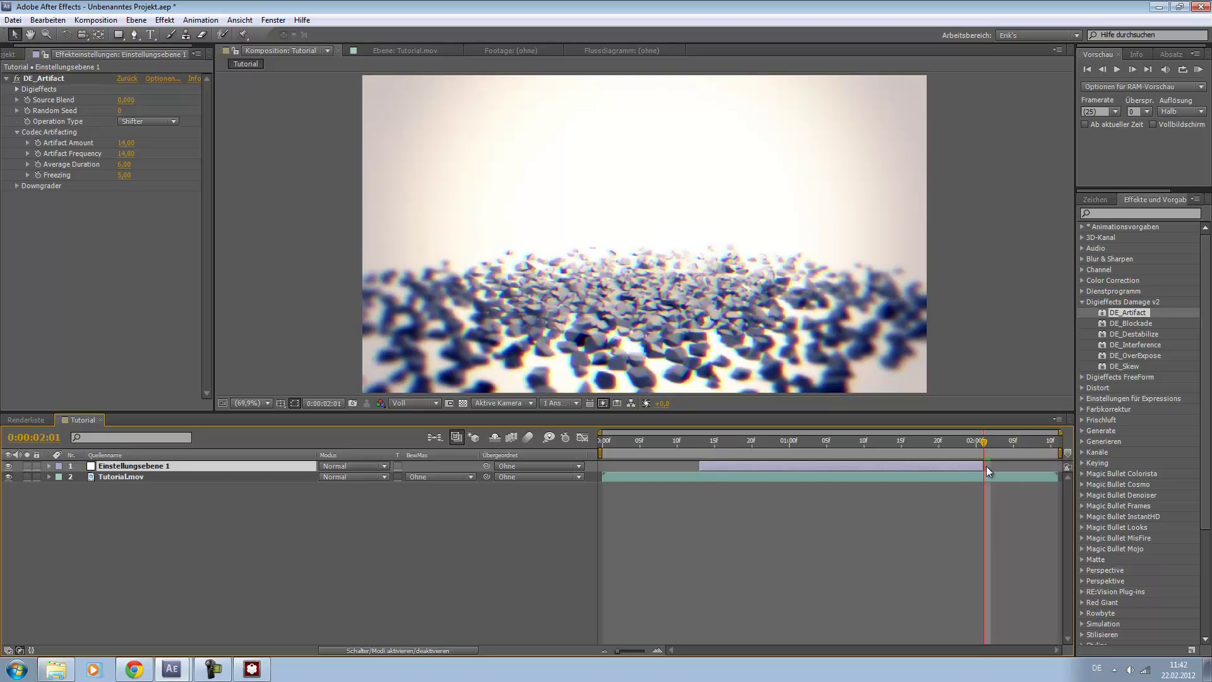
key(Home)
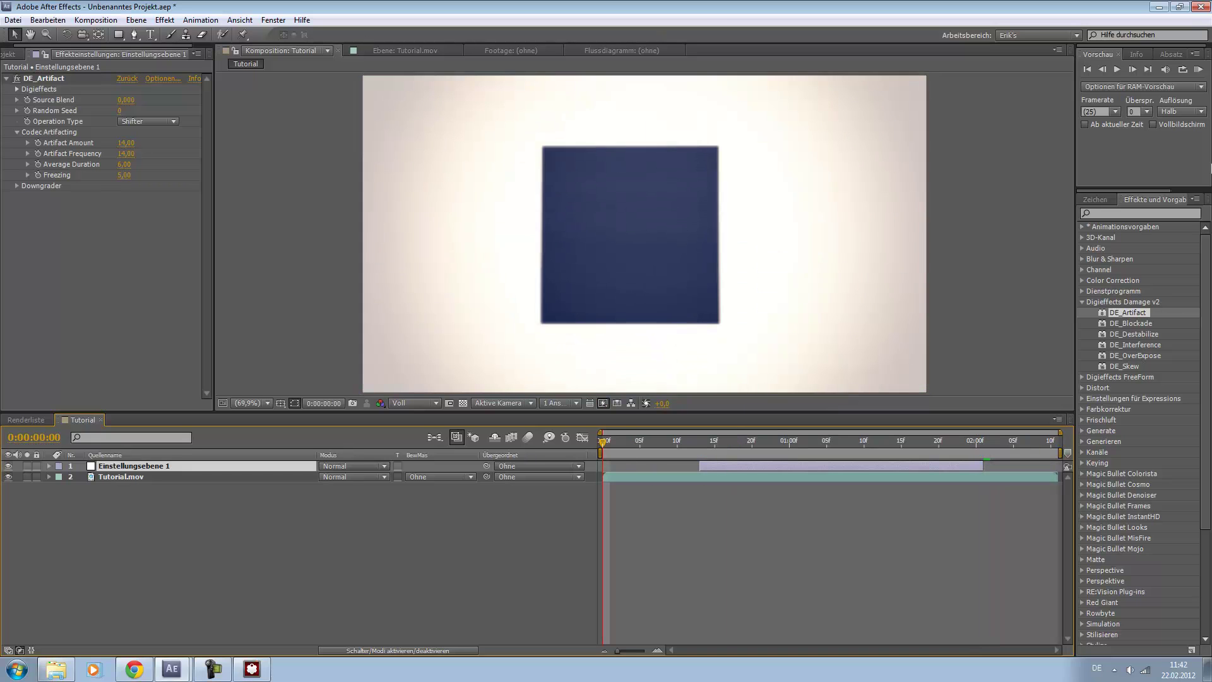
click(1199, 69)
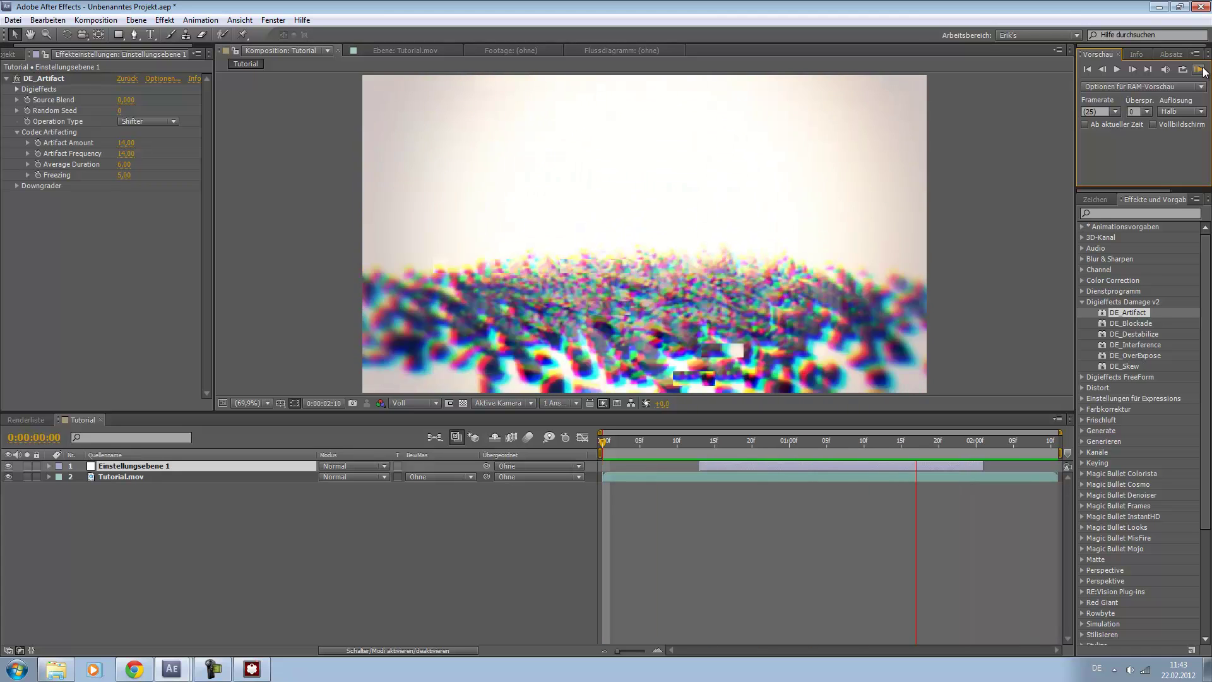
- Import I'm_On_One_(KillaGraham_Remix)_Final.mp3 from the DVD Videosoft music folder
key(space)
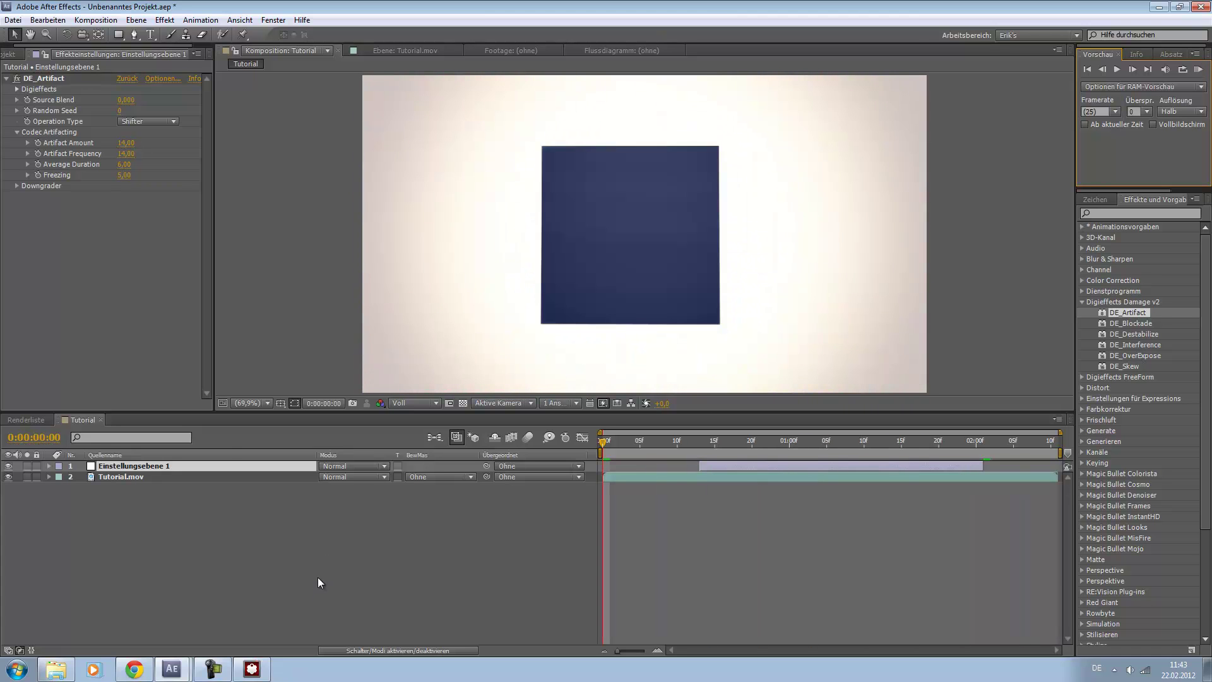
click(57, 667)
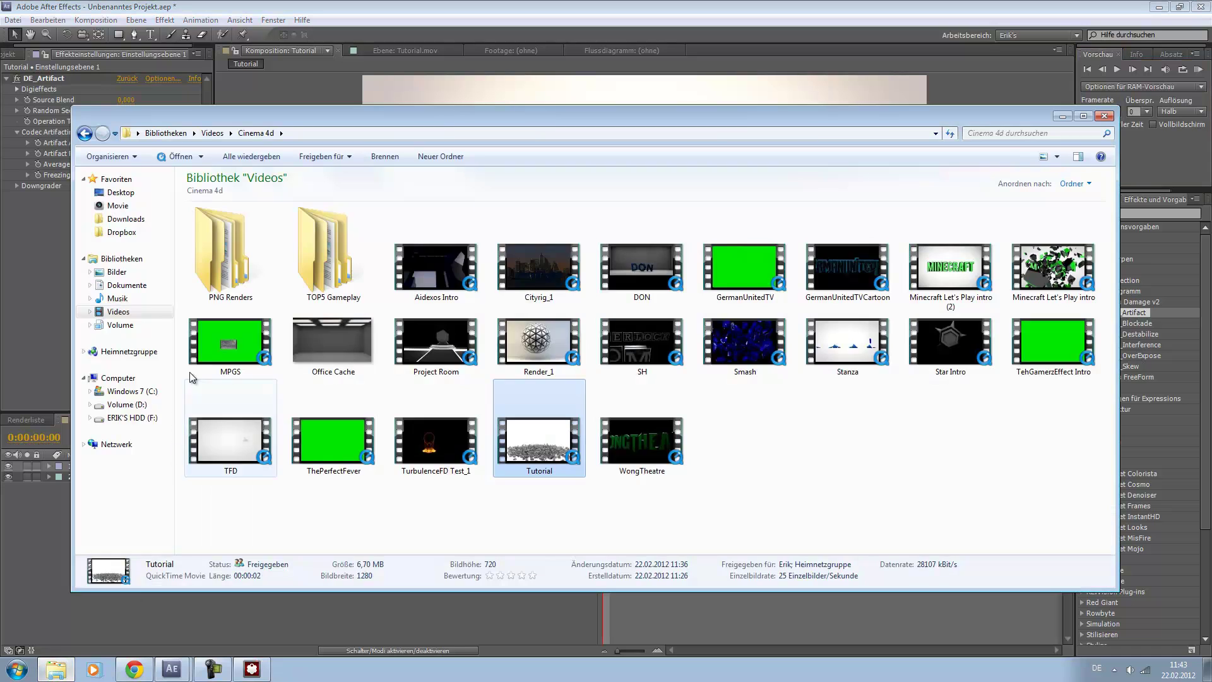
click(117, 298)
double_click(342, 304)
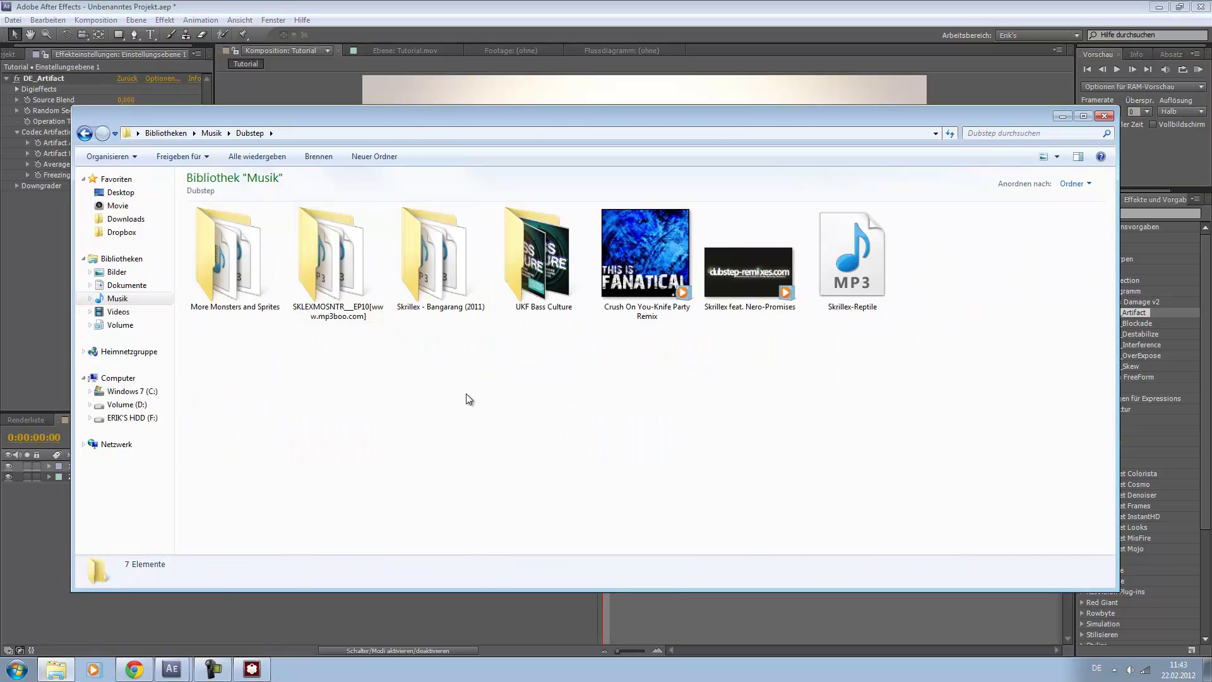
click(85, 132)
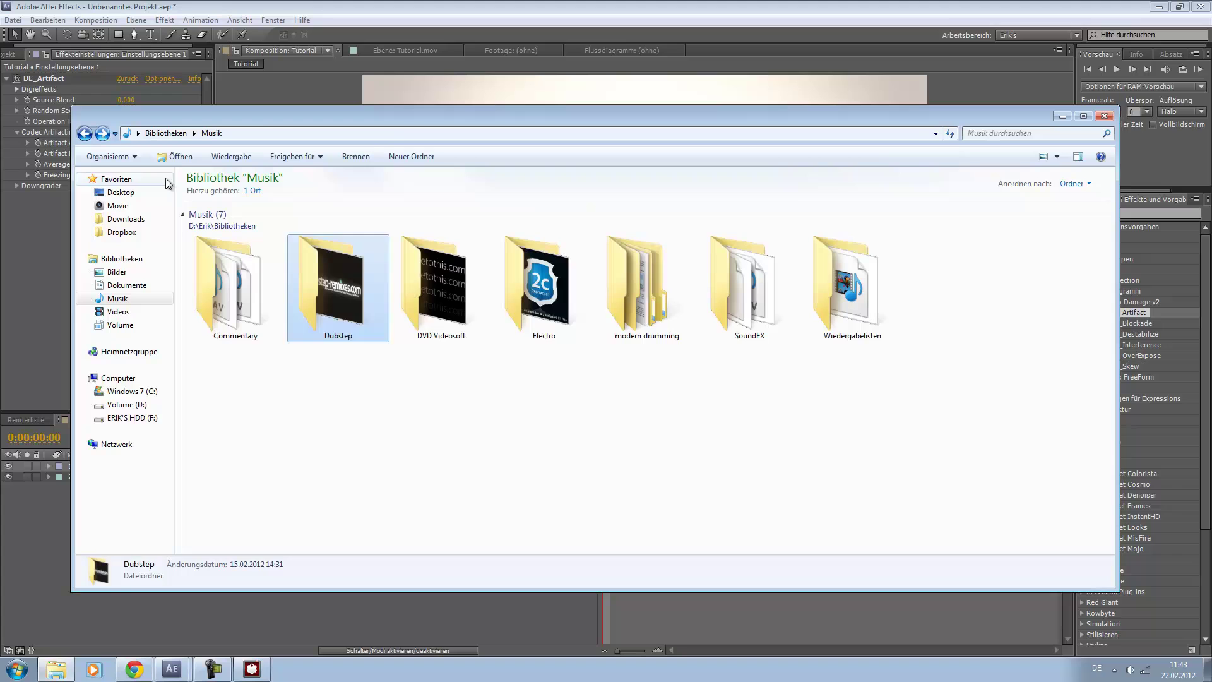
double_click(451, 288)
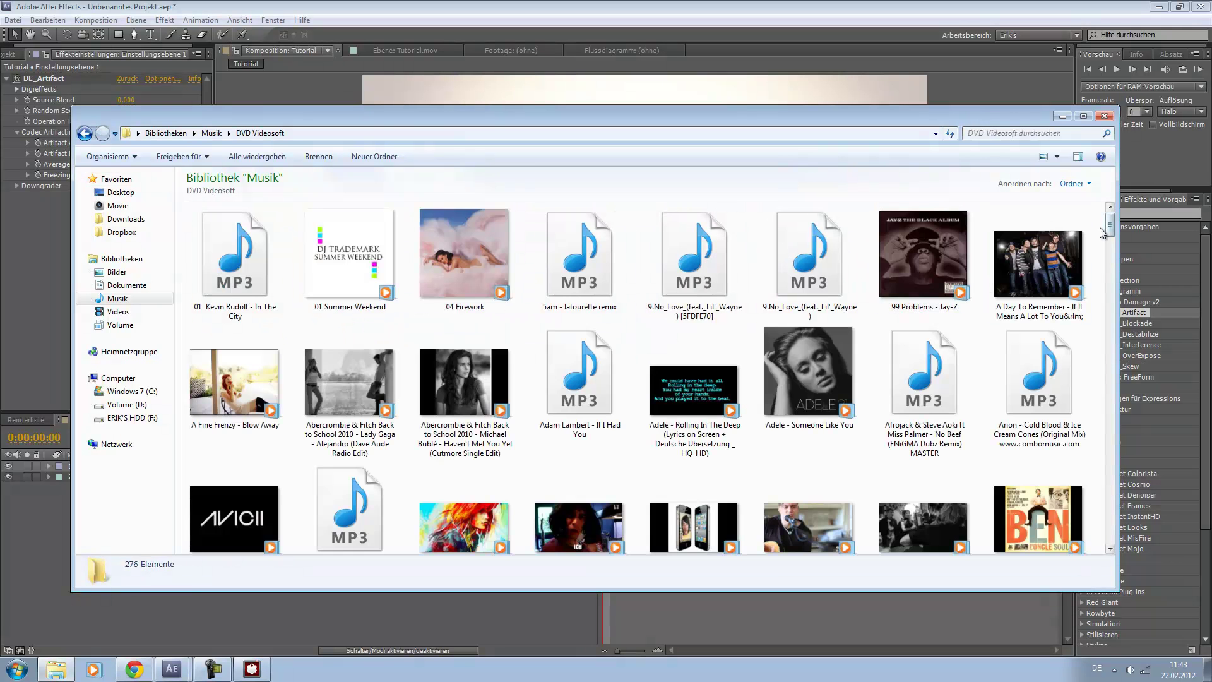
drag(1111, 234, 1107, 352)
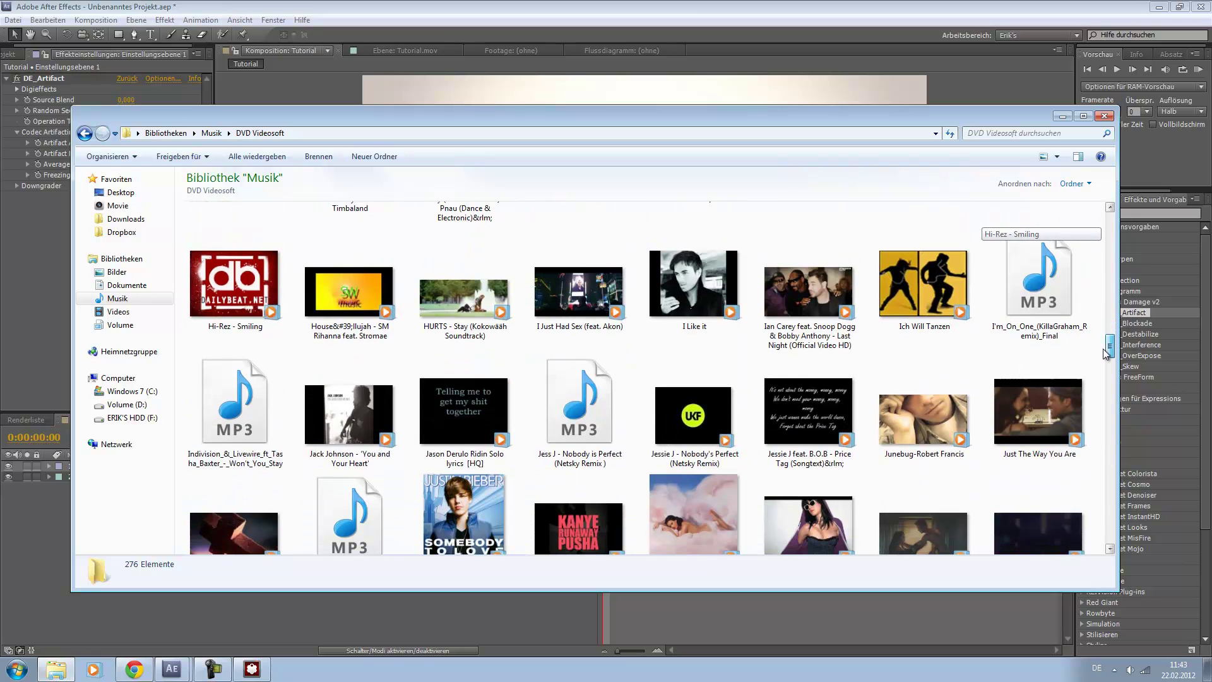
click(1102, 349)
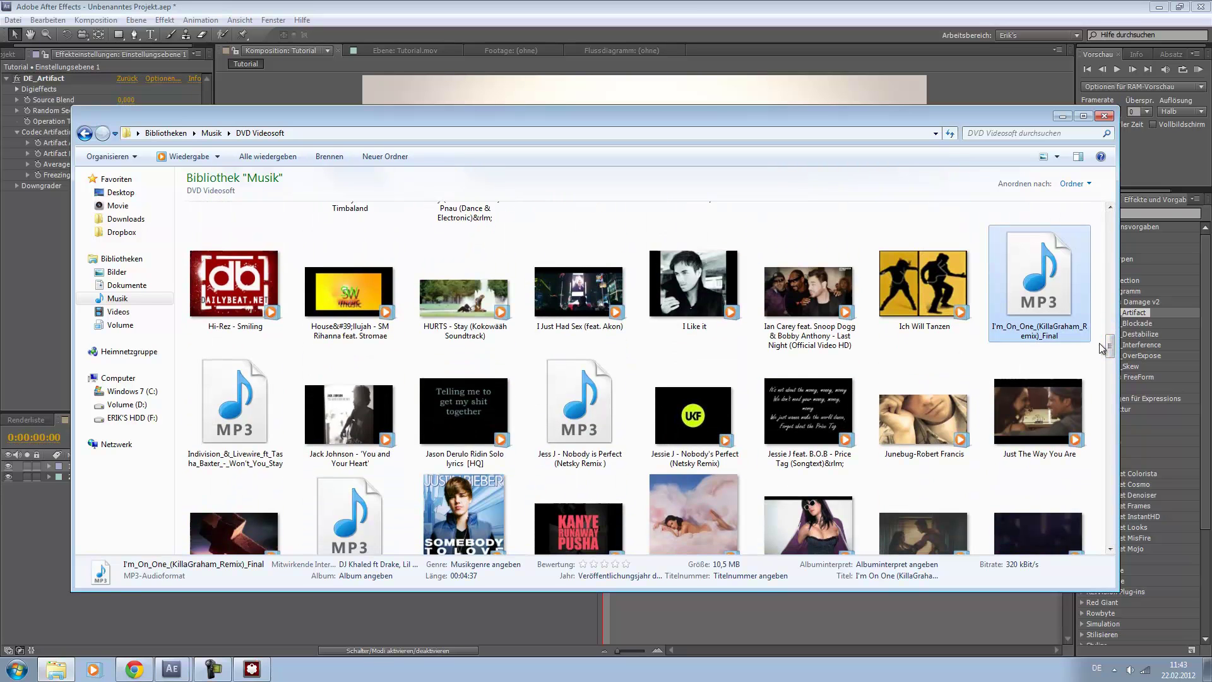
key(Return)
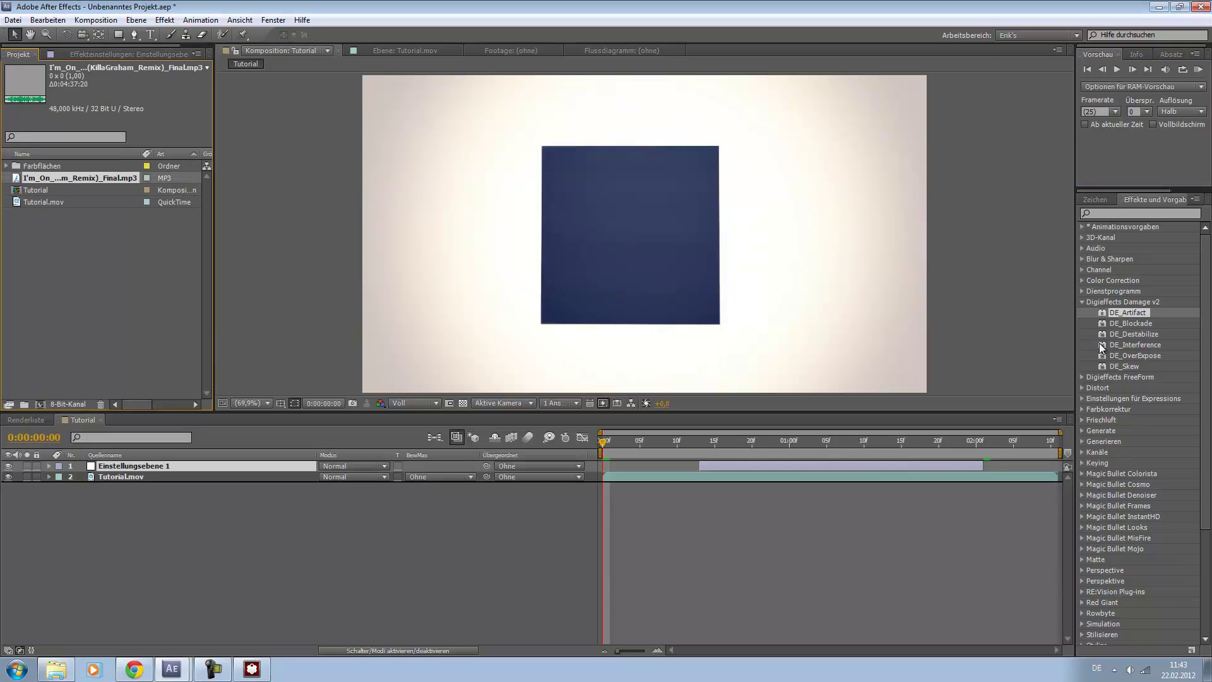
- Add the MP3 to the Tutorial composition and close the blank browser tab
key(ctrl+slash)
key(alt+Tab)
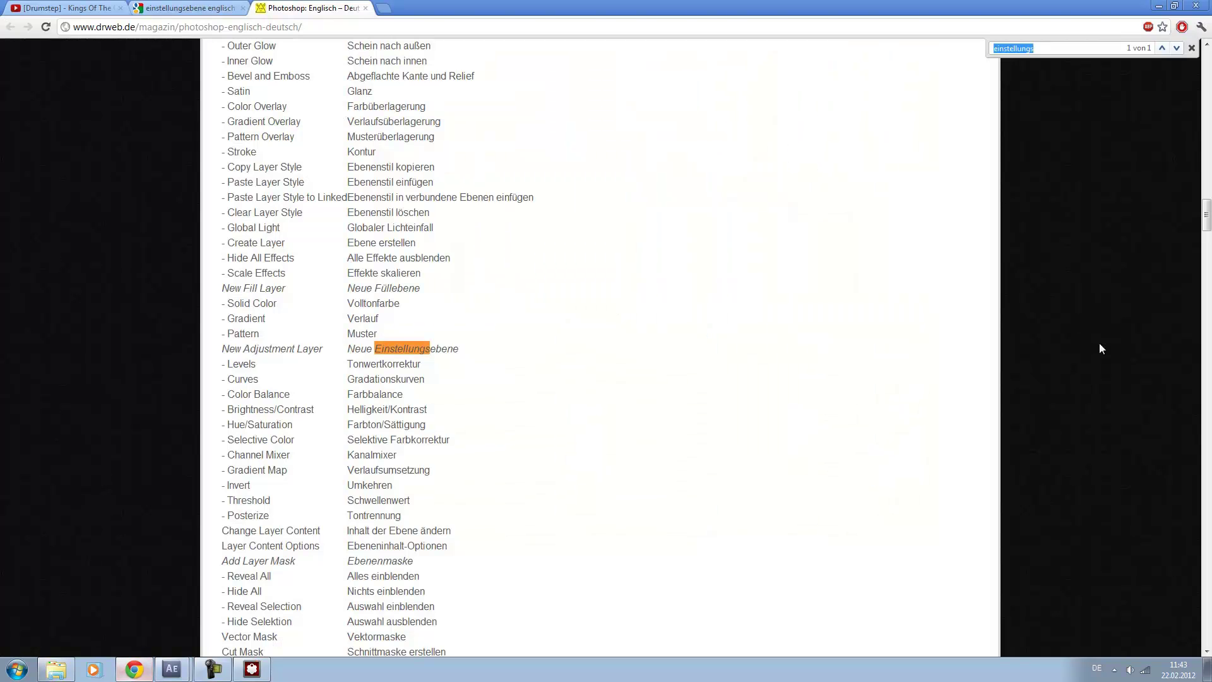
key(ctrl+Tab)
key(ctrl+Tab)
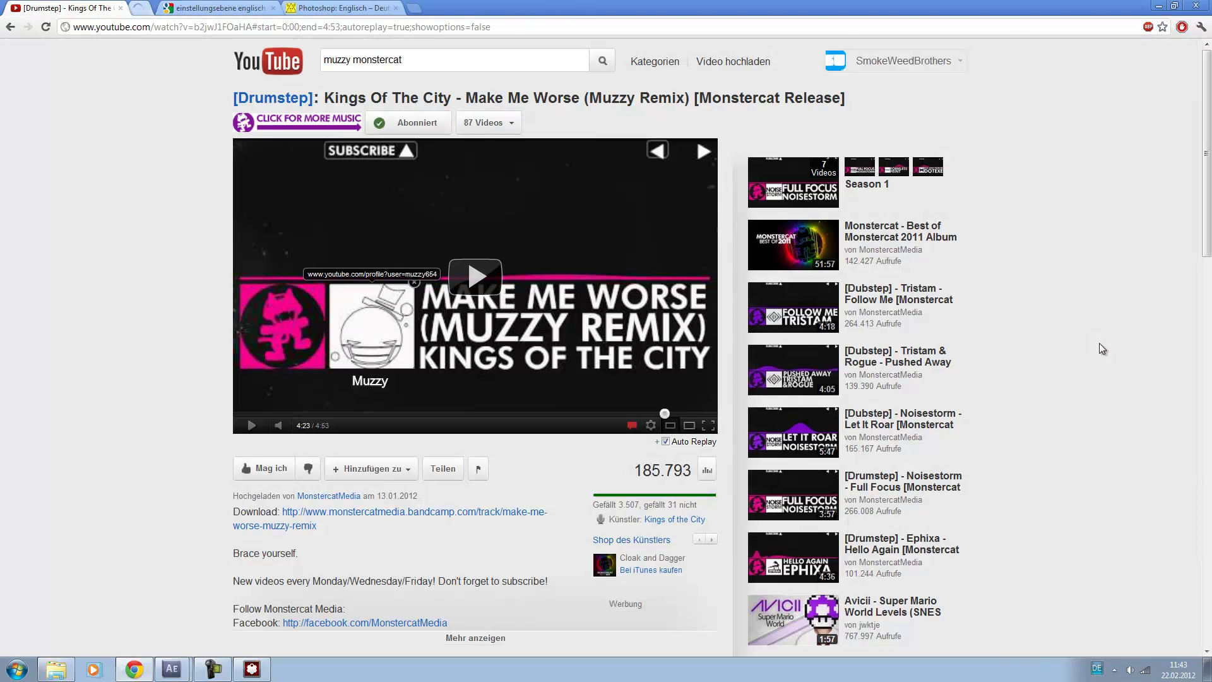
key(ctrl+w)
- Expand the music layer's audio properties to show its waveform and play the composition
key(alt+Tab)
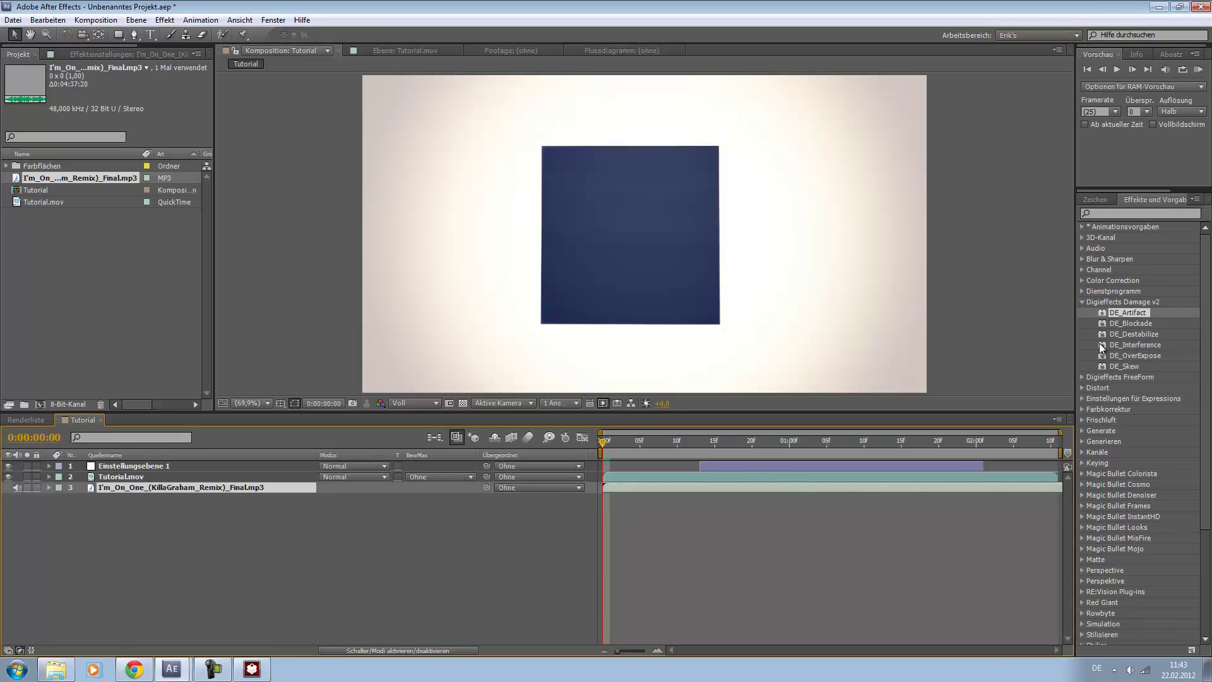
key(space)
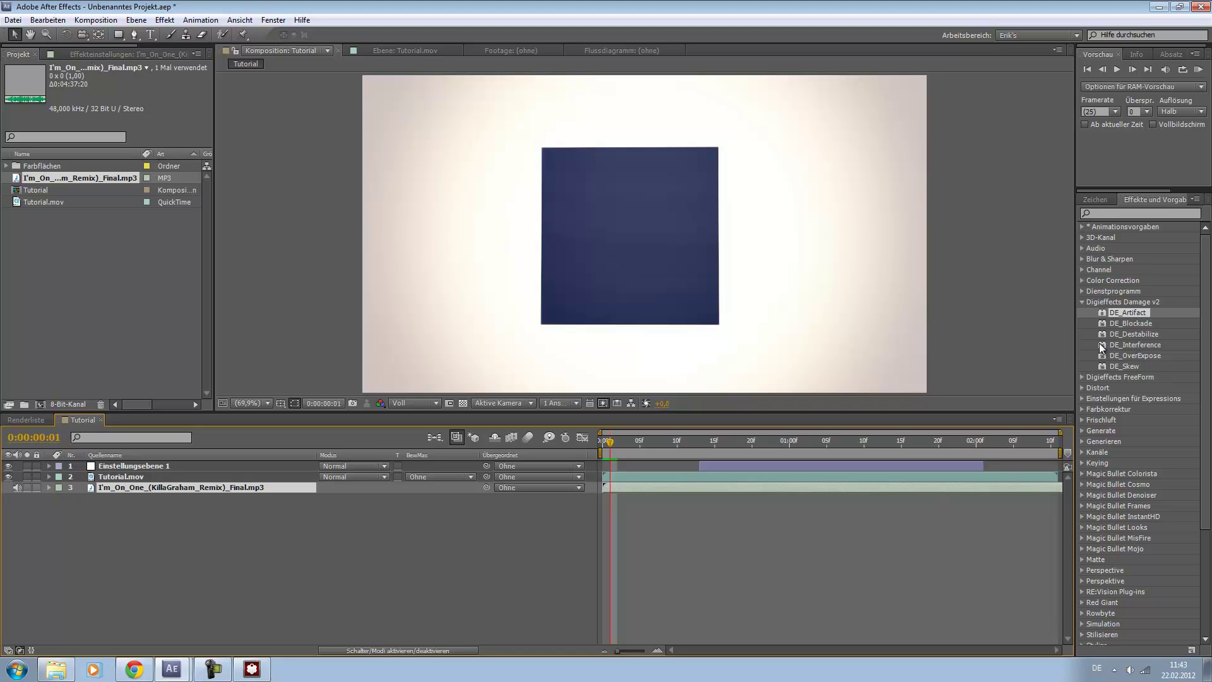
key(ctrl+Right)
key(ctrl+Right)
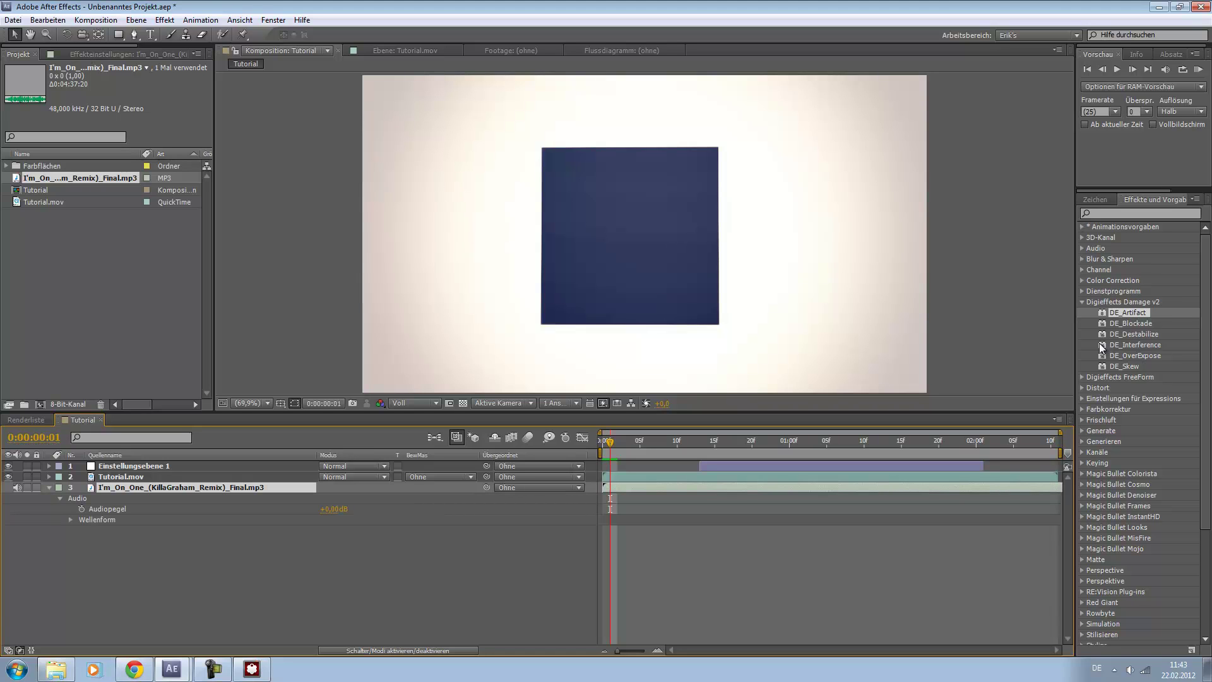
key(ctrl+Right)
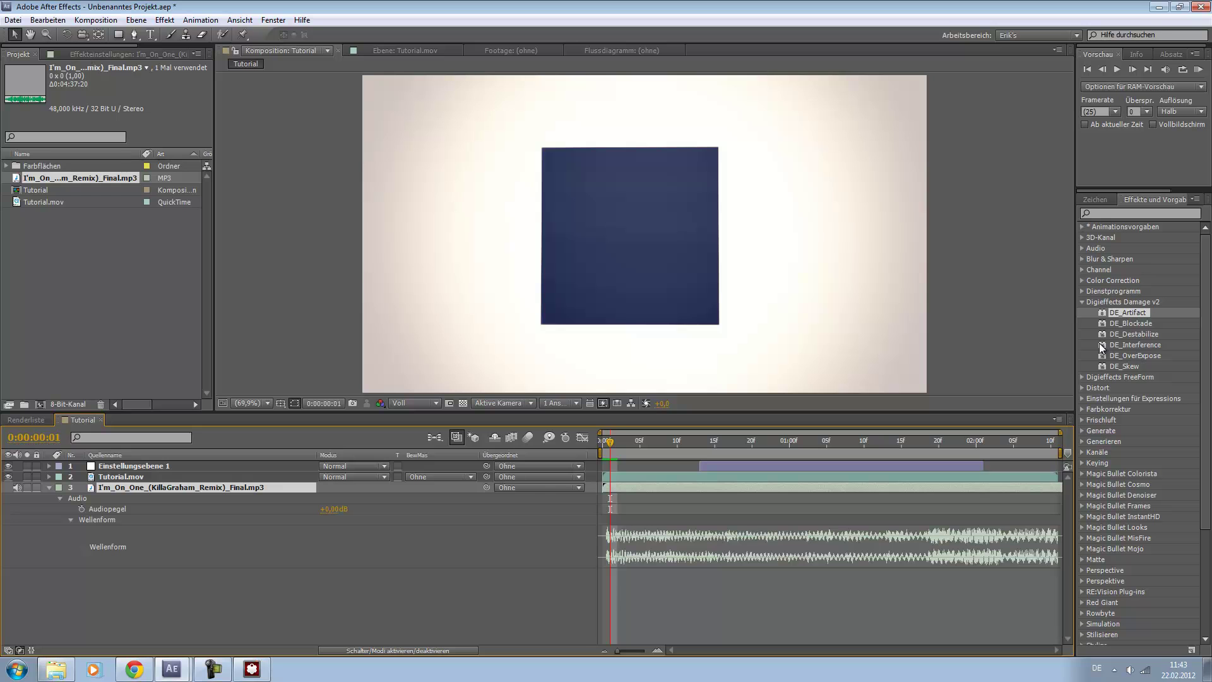
key(space)
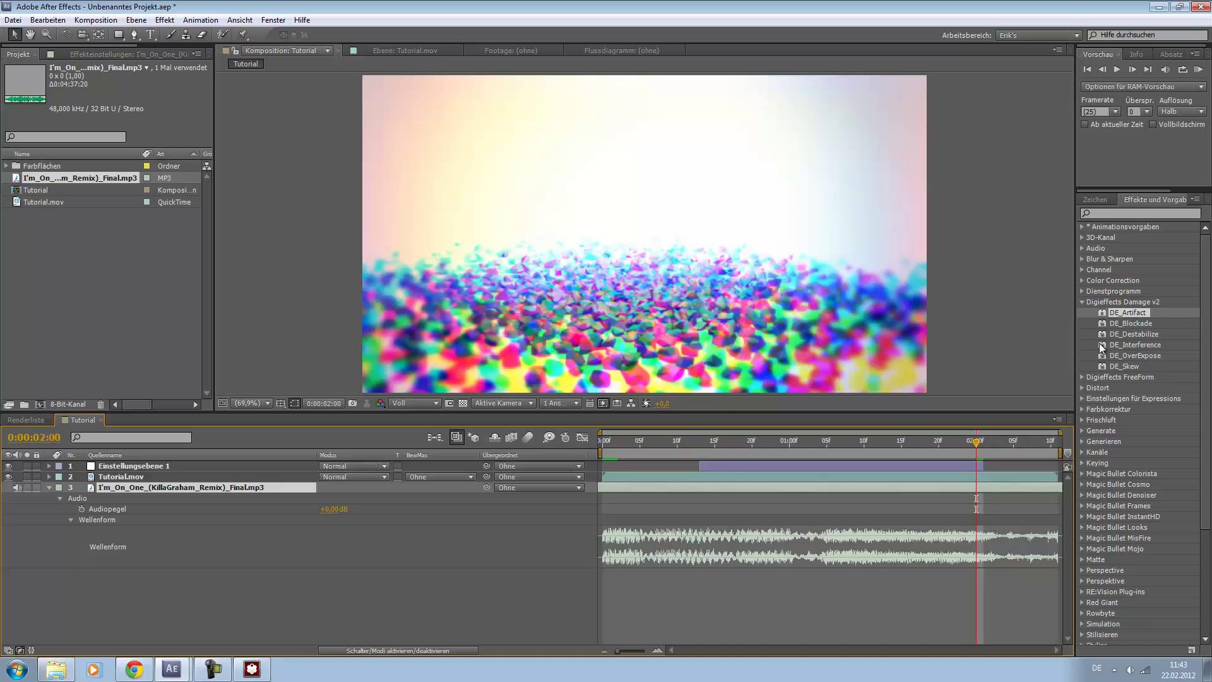
- Trim Tutorial.mov, undo the trim, and open the music track in the Layer panel
key(ctrl+Up)
key(alt+bracketright)
key(ctrl+z)
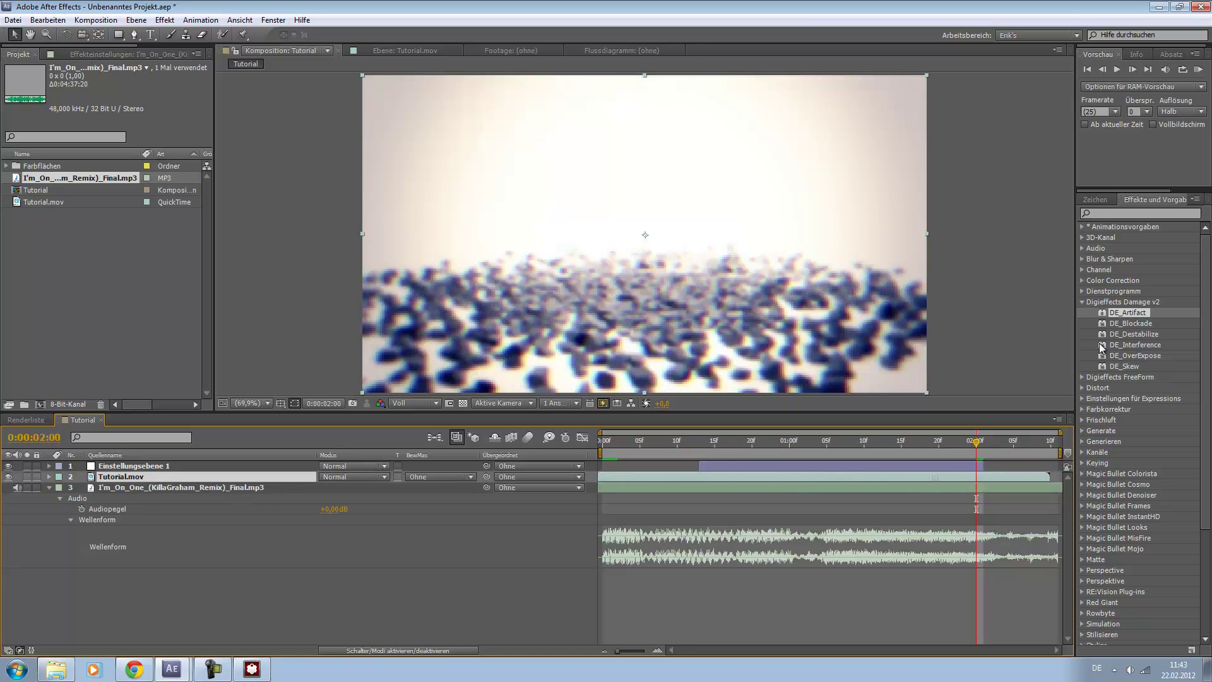
key(ctrl+Down)
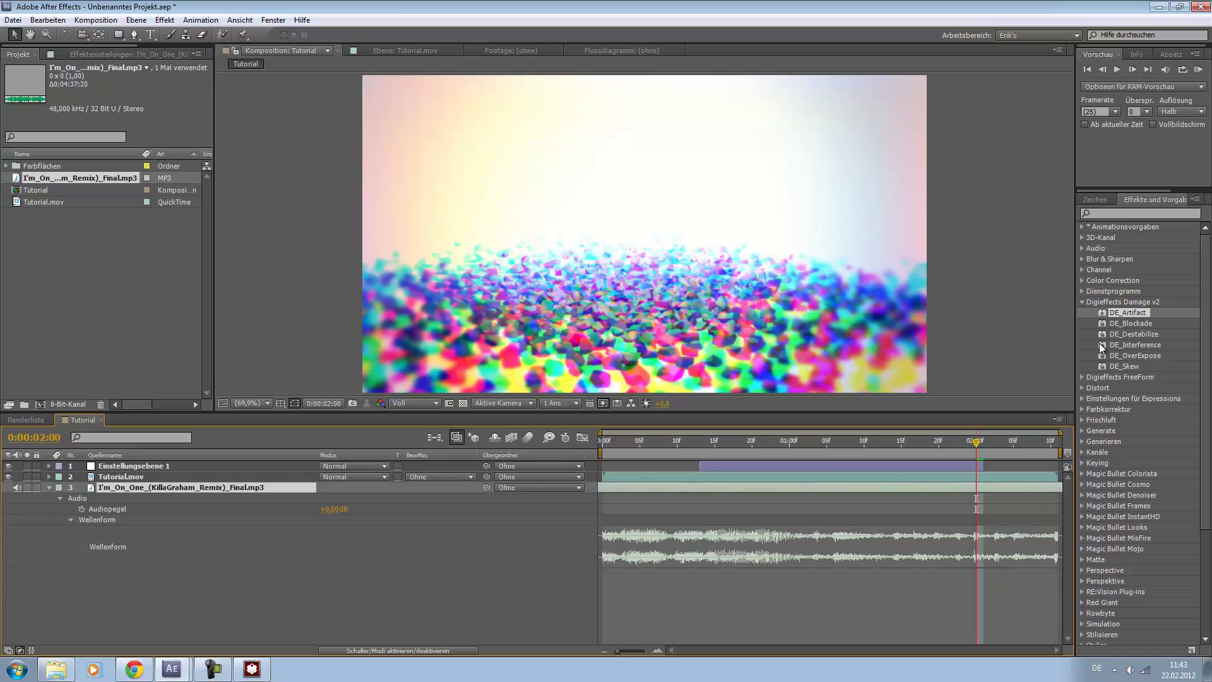
key(KP_Enter)
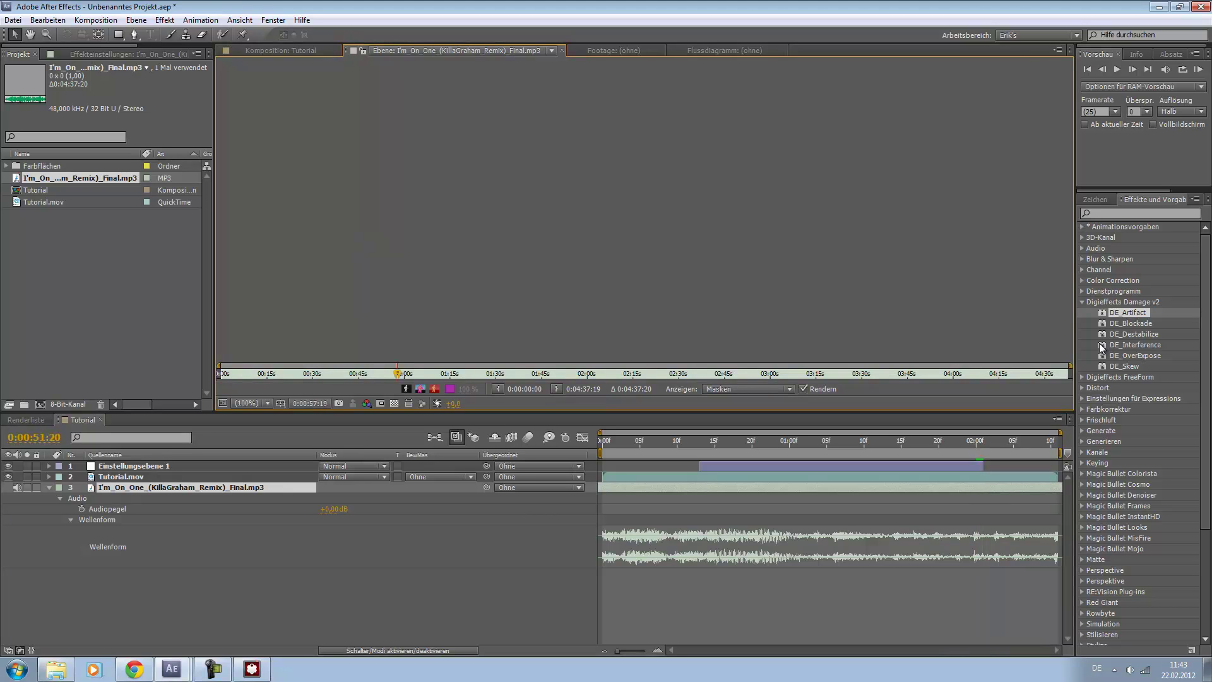
- Move the music track's in-point to about 0:00:57 and preview the composition
drag(221, 374, 398, 374)
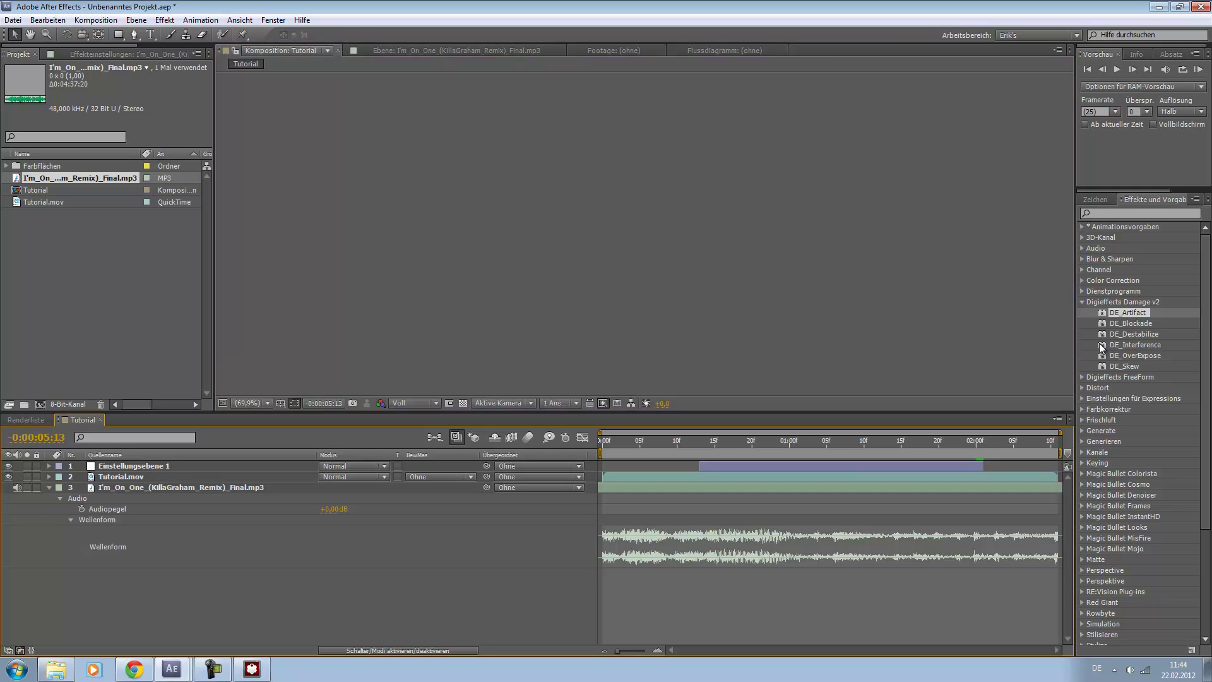
key(l)
key(l)
key(KP_0)
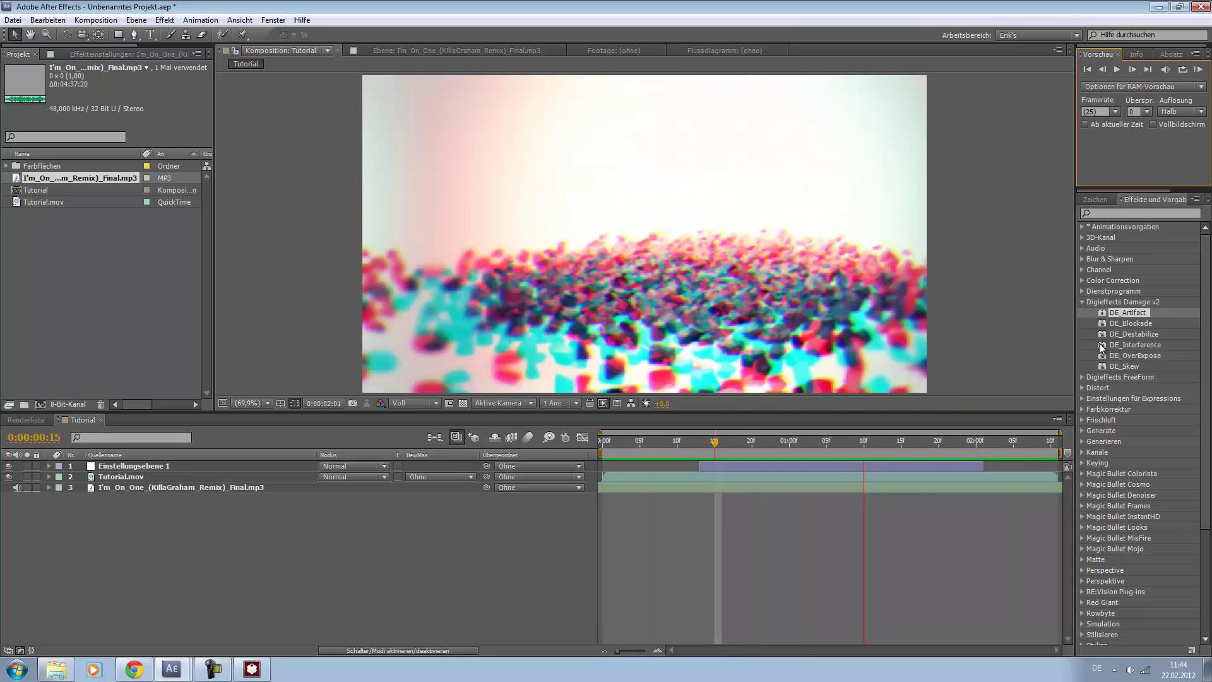
key(space)
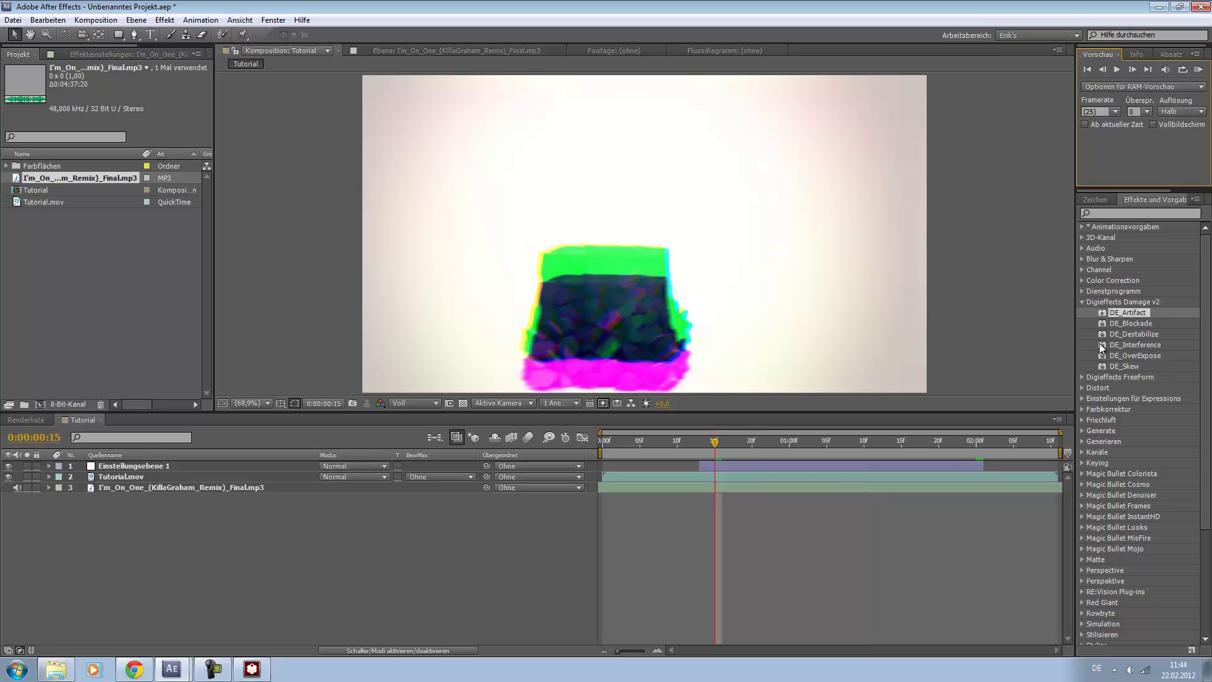
- Show the music waveform again and preview the glitch animation with the soundtrack
key(l)
key(l)
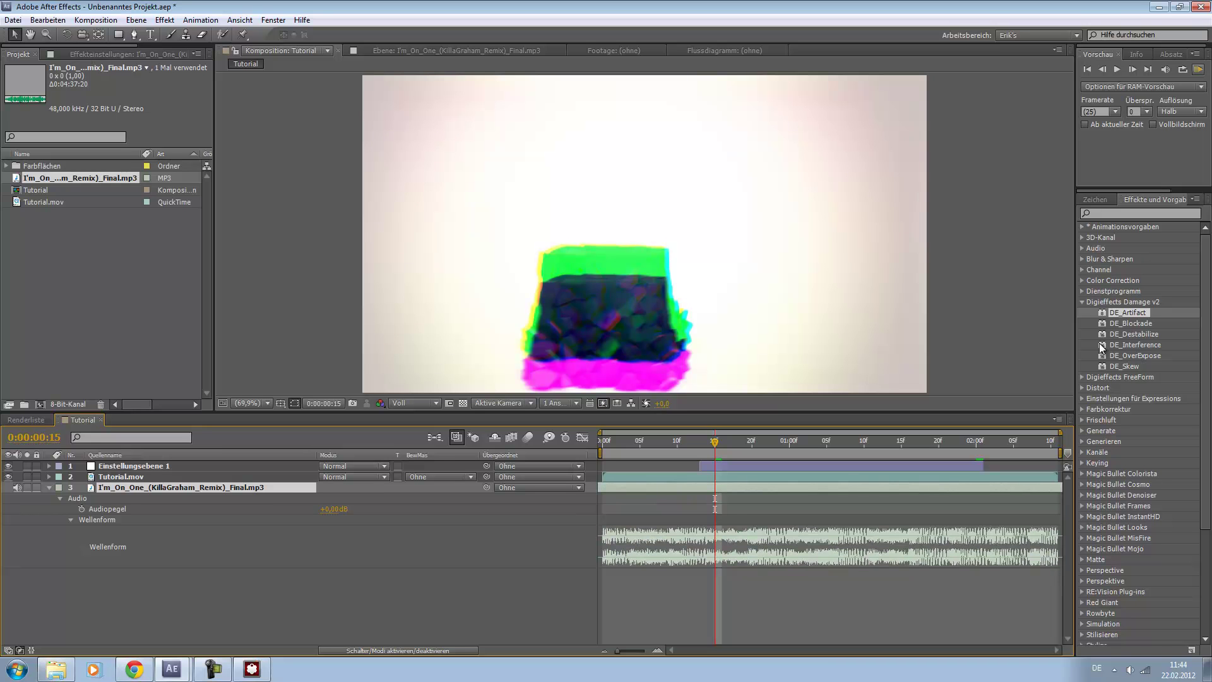
key(space)
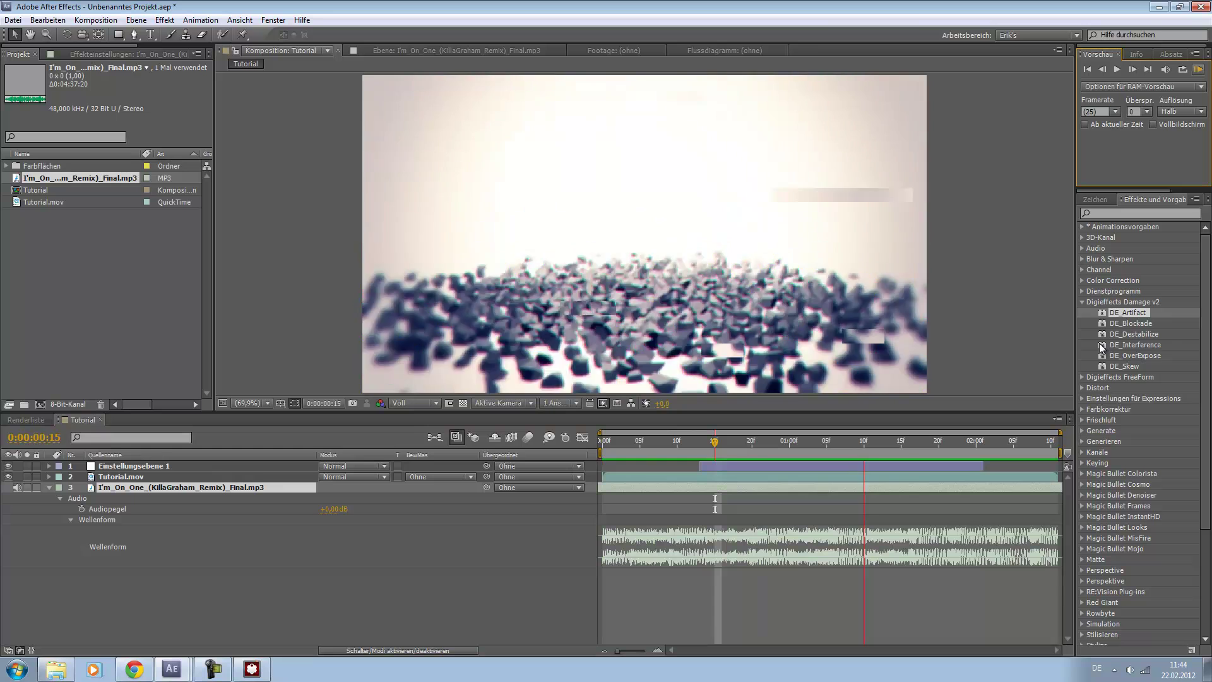
key(space)
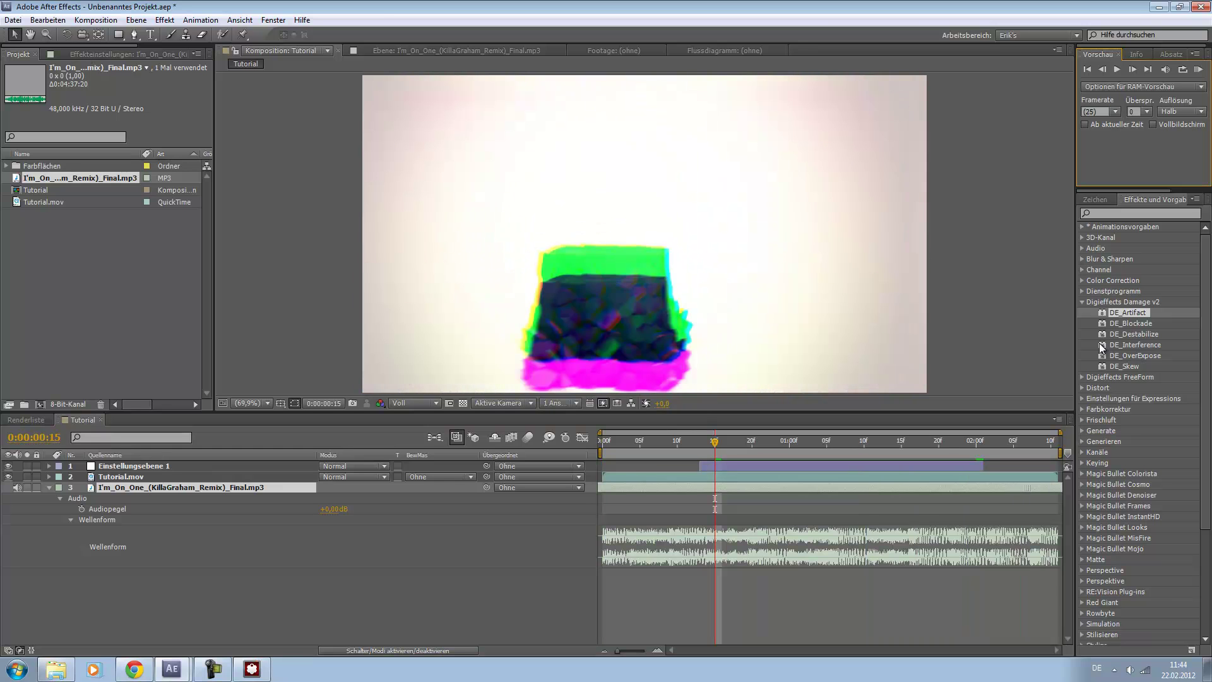